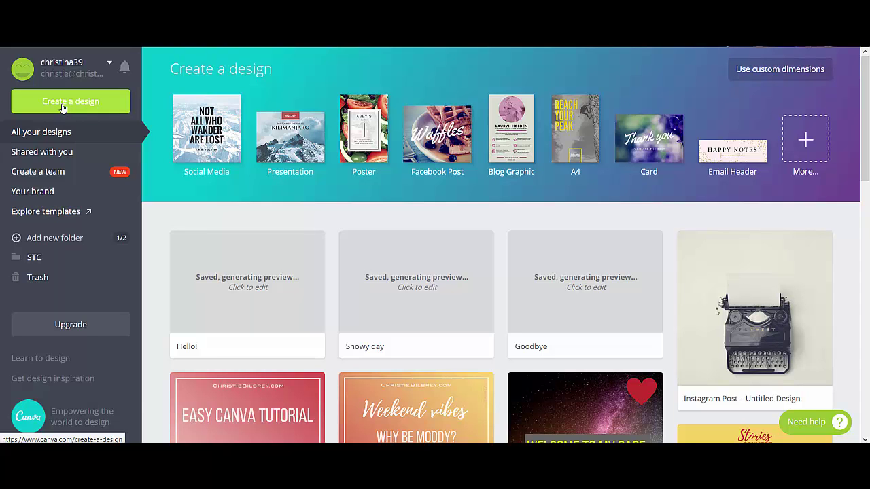
Open Create a design and browse the design type categories, from Documents down to Ads
{"action": "left_click", "coordinate": [61, 107]}
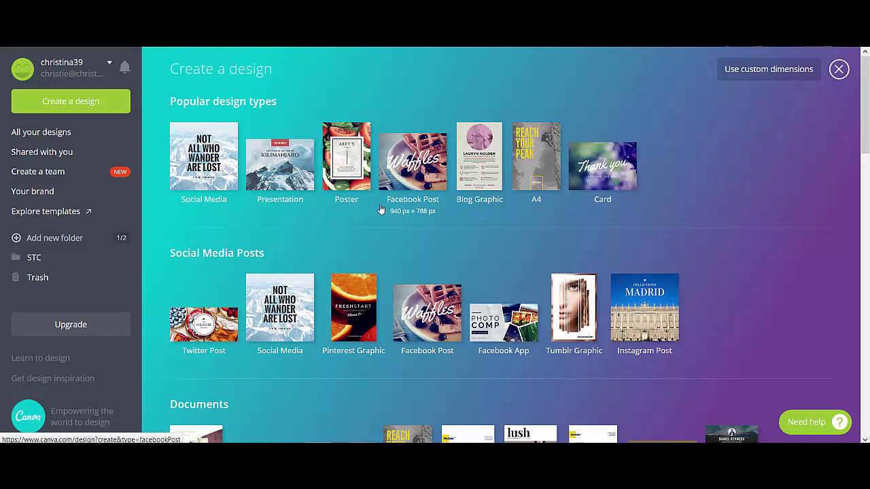
{"action": "scroll", "coordinate": [349, 310], "scroll_direction": "down", "scroll_amount": 1}
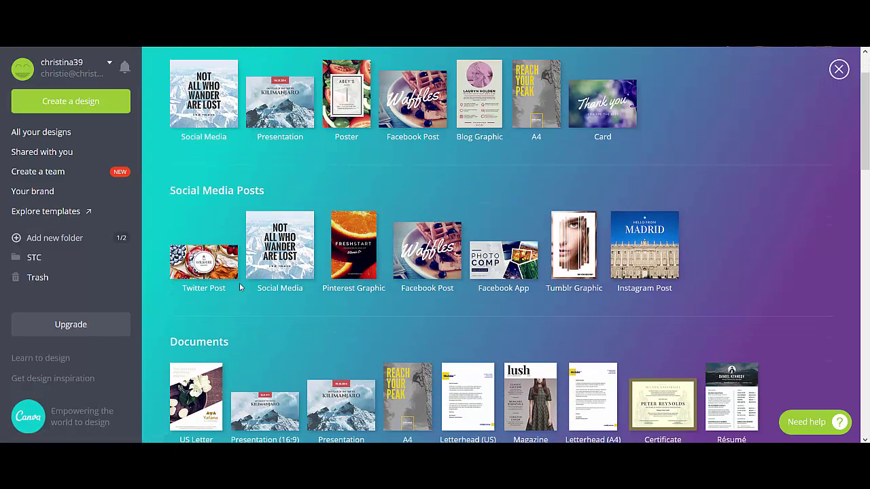
{"action": "scroll", "coordinate": [747, 296], "scroll_direction": "down", "scroll_amount": 4}
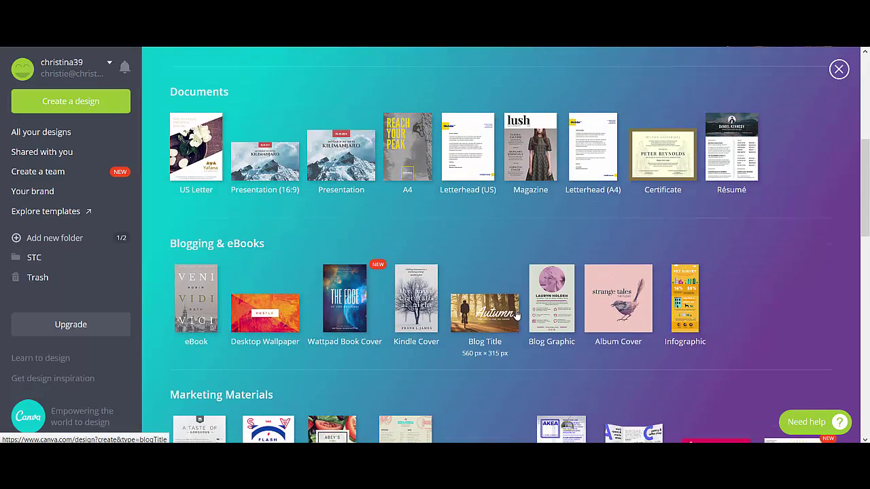
{"action": "scroll", "coordinate": [651, 301], "scroll_direction": "down", "scroll_amount": 4}
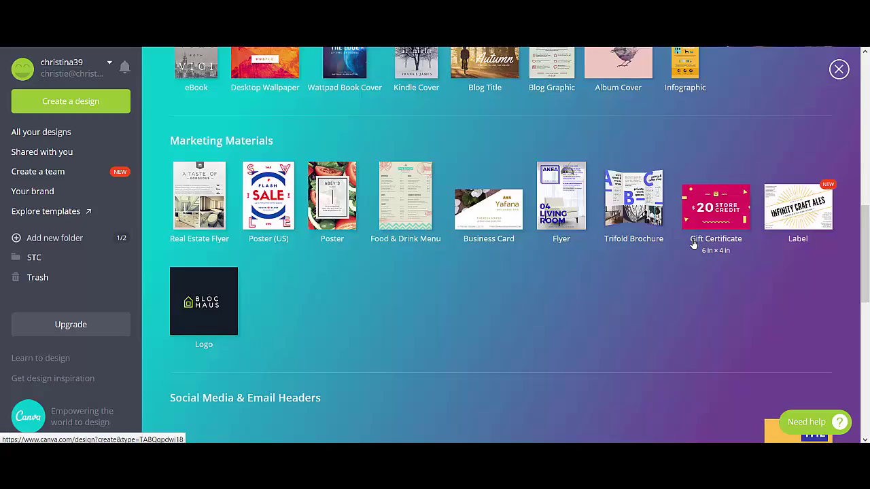
{"action": "scroll", "coordinate": [694, 247], "scroll_direction": "down", "scroll_amount": 7}
{"action": "scroll", "coordinate": [693, 251], "scroll_direction": "down", "scroll_amount": 1}
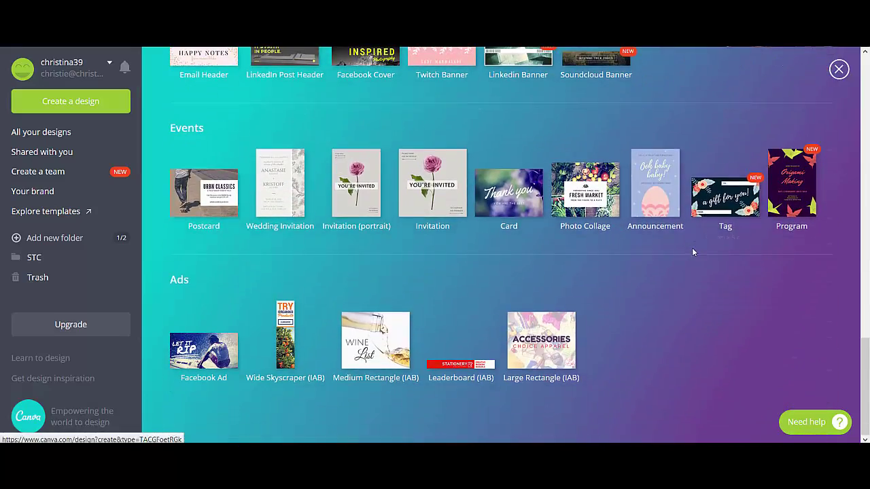
{"action": "scroll", "coordinate": [696, 285], "scroll_direction": "up", "scroll_amount": 20}
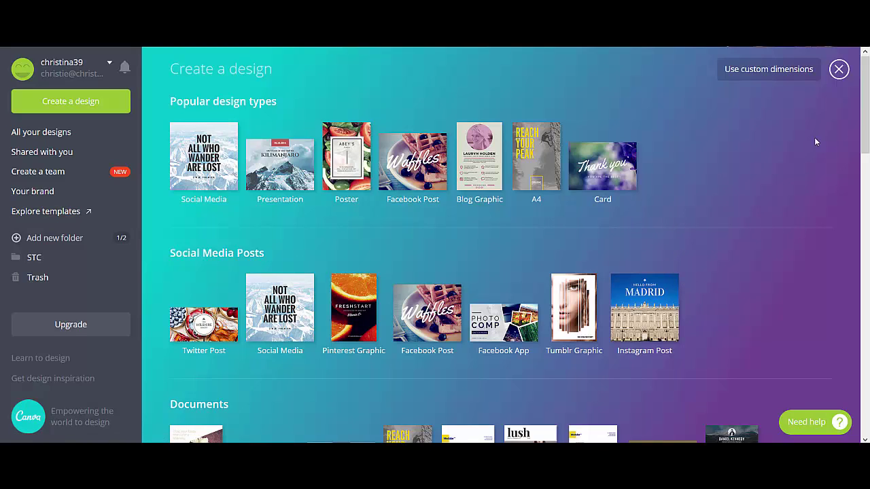
Check custom dimensions keeping pixels, then start a blank Instagram Post design instead
{"action": "left_click", "coordinate": [777, 73]}
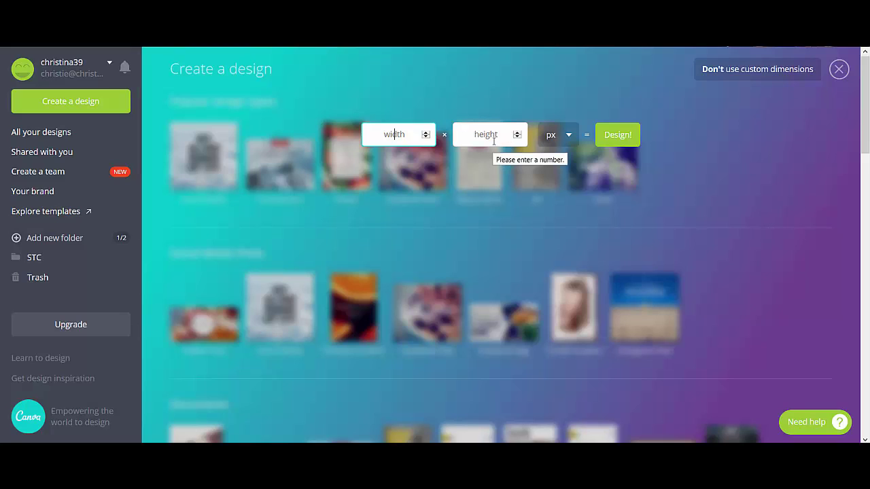
{"action": "left_click", "coordinate": [551, 136]}
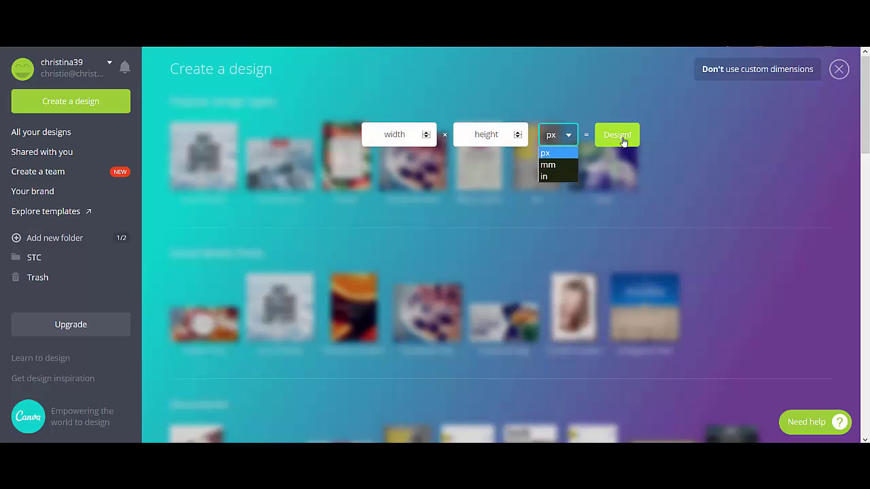
{"action": "left_click", "coordinate": [808, 200]}
{"action": "left_click", "coordinate": [808, 200]}
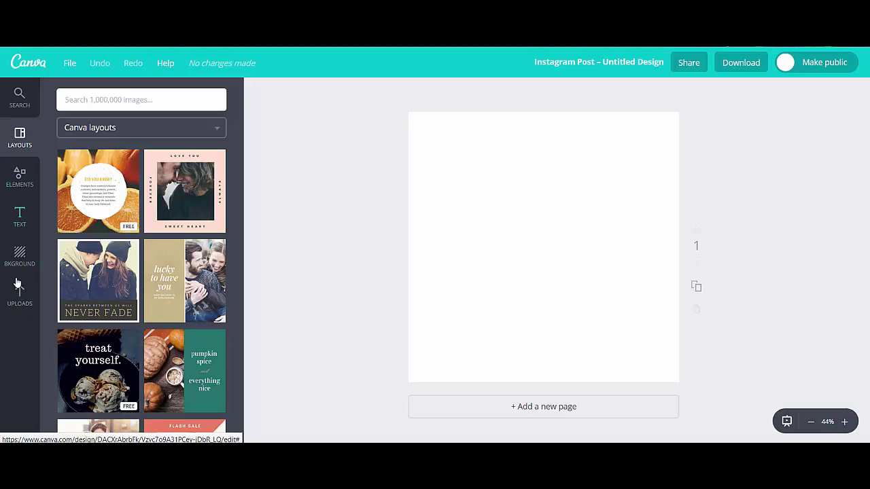
Add the laughing woman photo from Uploads, enlarge it to about 1197×796, and move it down
{"action": "left_click", "coordinate": [17, 304]}
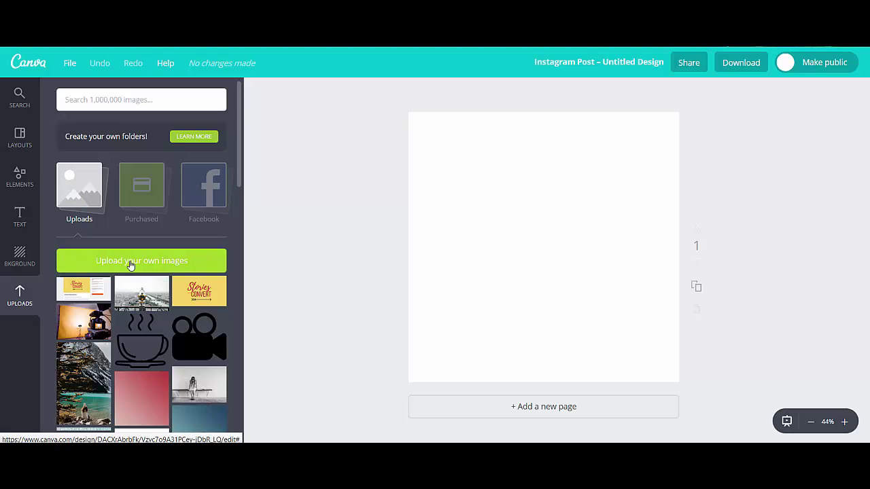
{"action": "scroll", "coordinate": [143, 271], "scroll_direction": "down", "scroll_amount": 5}
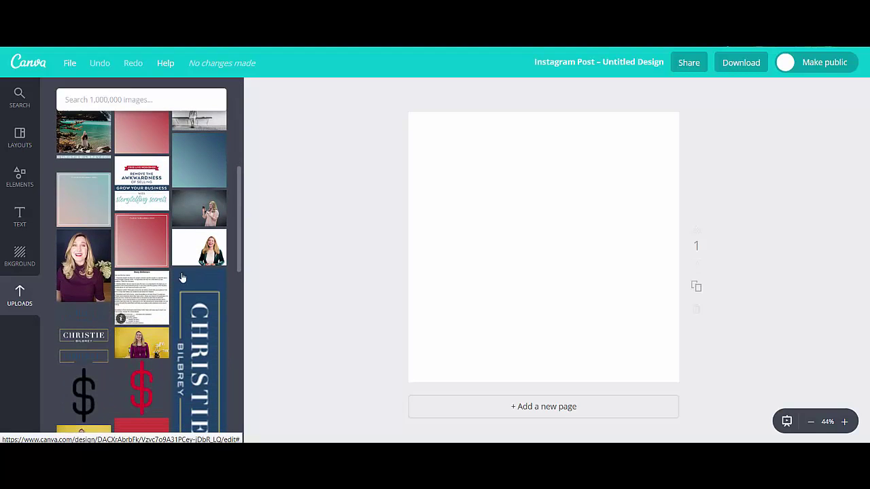
{"action": "left_click", "coordinate": [179, 258]}
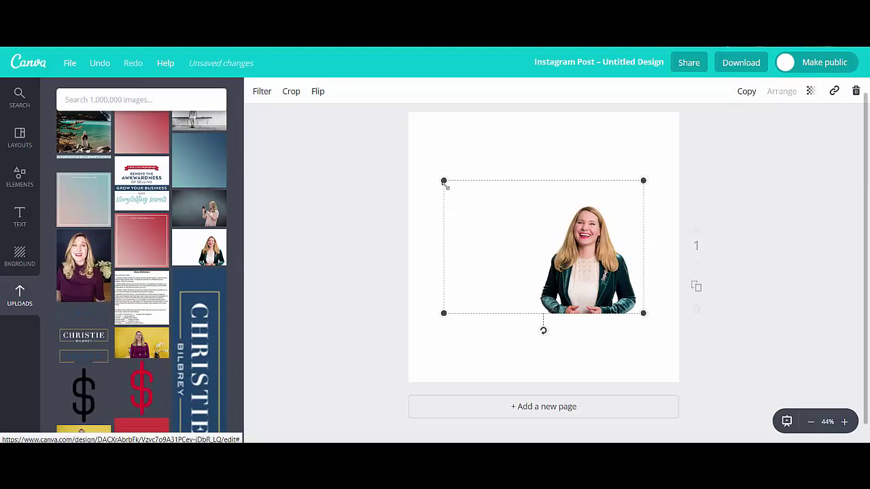
{"action": "left_click_drag", "start_coordinate": [443, 182], "coordinate": [385, 142]}
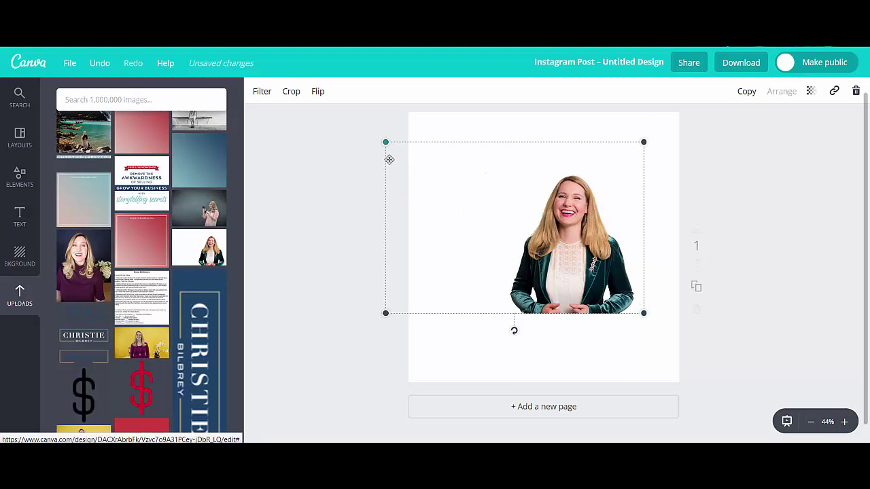
{"action": "left_click_drag", "start_coordinate": [644, 314], "coordinate": [688, 335]}
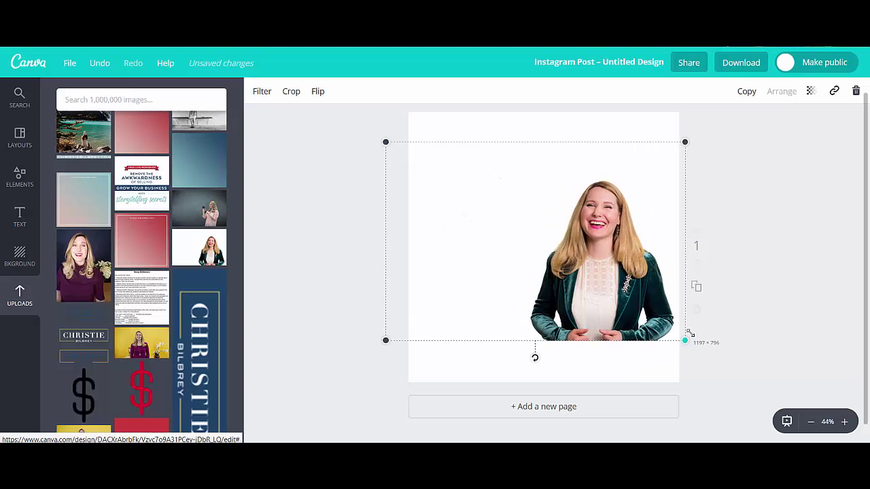
{"action": "left_click_drag", "start_coordinate": [549, 295], "coordinate": [554, 338]}
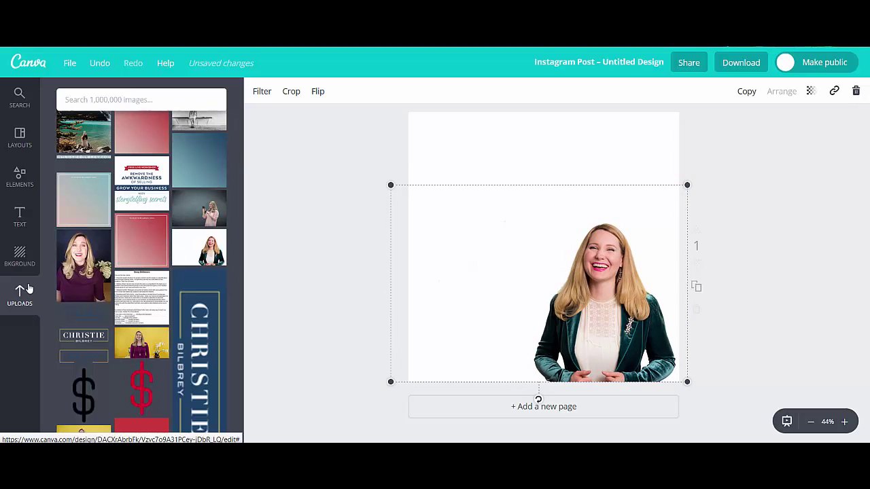
Delete the woman photo and fill the page background with the red palette swatch
{"action": "left_click", "coordinate": [20, 257]}
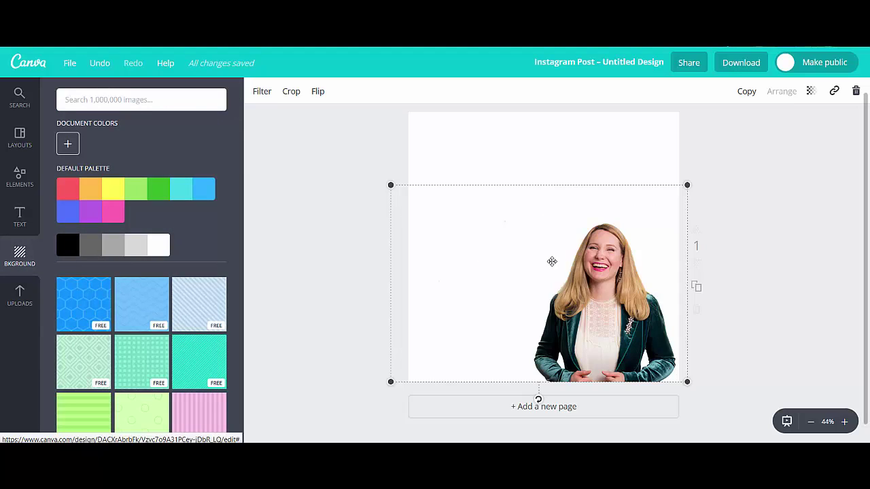
{"action": "key", "text": "Delete"}
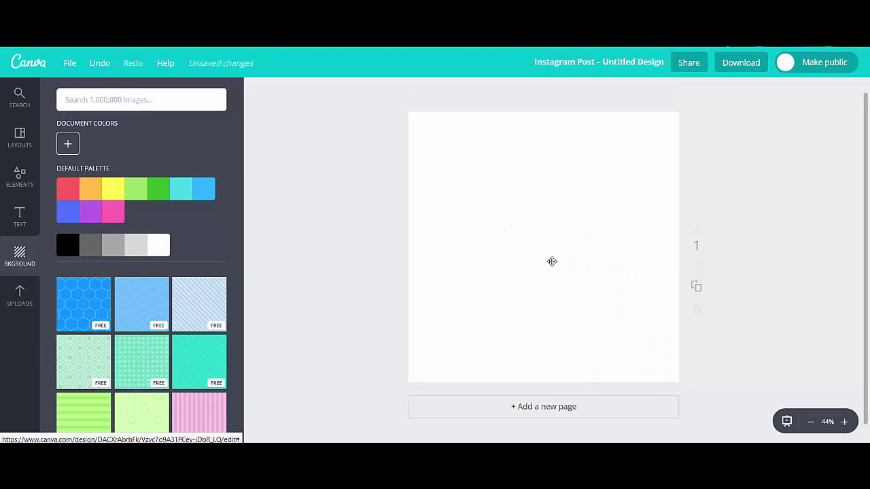
{"action": "left_click", "coordinate": [65, 186]}
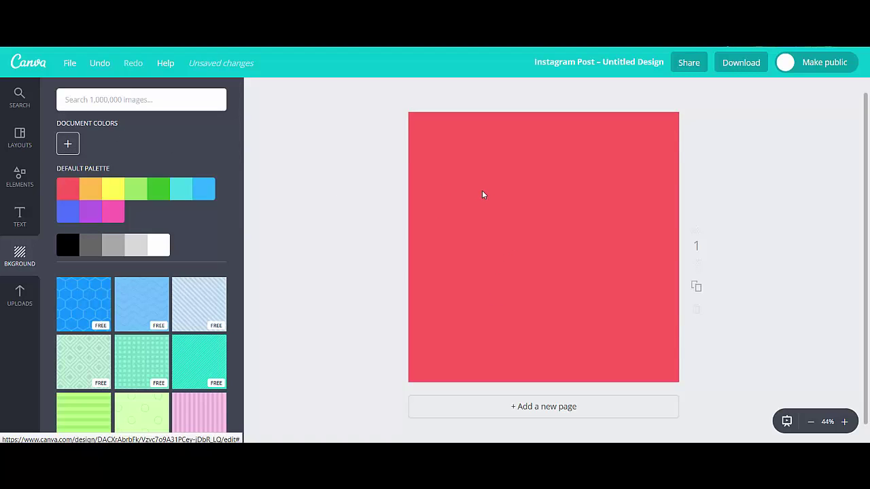
Create a new document colour ff654a and apply it as the page background
{"action": "left_click", "coordinate": [68, 144]}
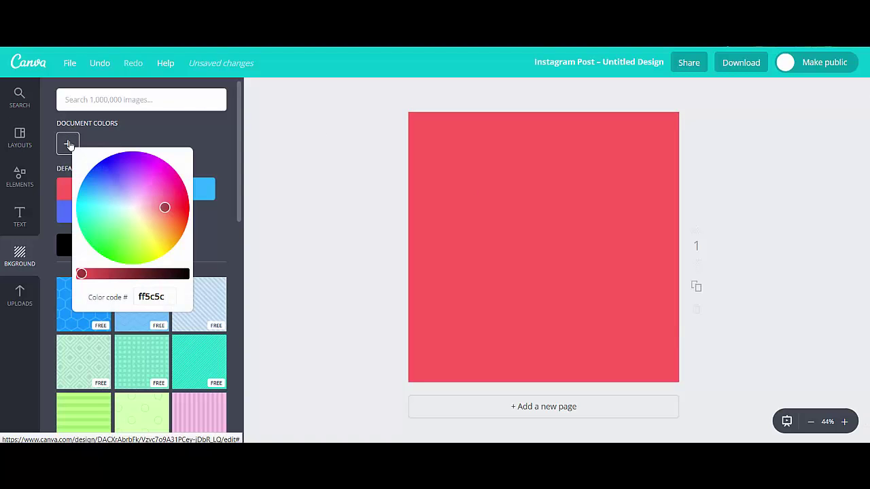
{"action": "mouse_move", "coordinate": [81, 273]}
{"action": "left_mouse_down"}
{"action": "mouse_move", "coordinate": [147, 273]}
{"action": "mouse_move", "coordinate": [81, 273]}
{"action": "left_mouse_up"}
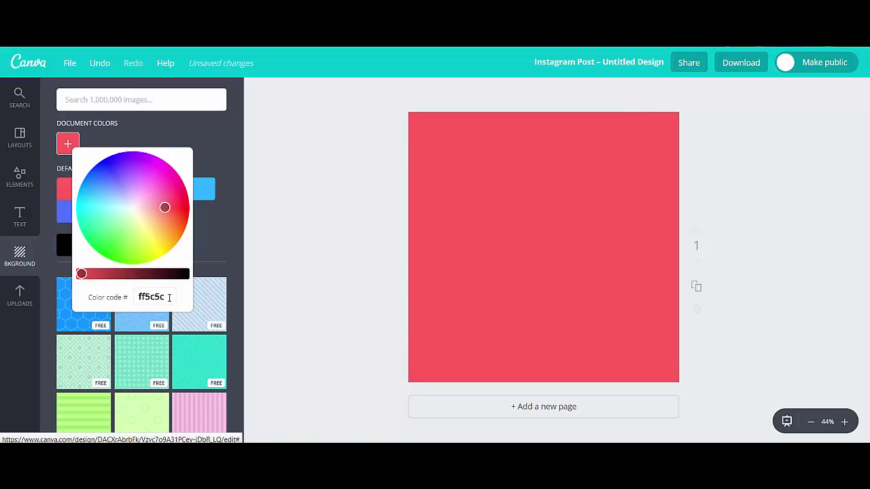
{"action": "left_click_drag", "start_coordinate": [170, 297], "coordinate": [131, 293]}
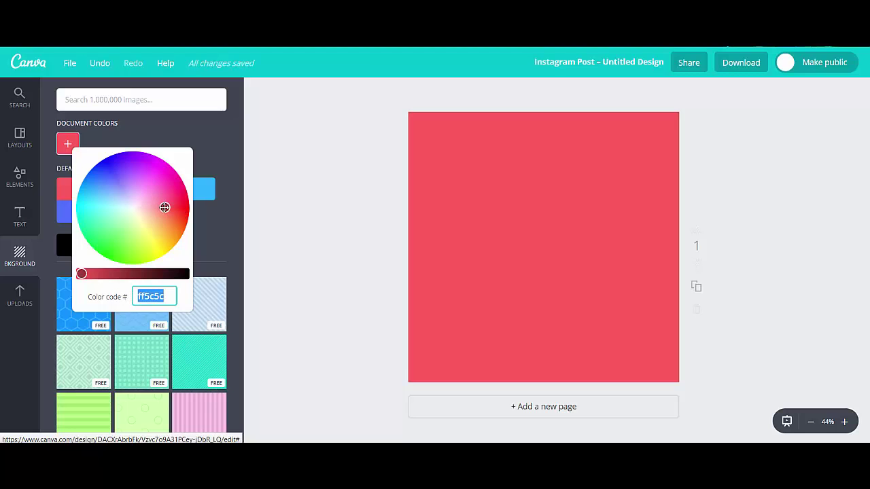
{"action": "mouse_move", "coordinate": [164, 207]}
{"action": "left_mouse_down"}
{"action": "mouse_move", "coordinate": [179, 186]}
{"action": "mouse_move", "coordinate": [96, 172]}
{"action": "mouse_move", "coordinate": [80, 208]}
{"action": "mouse_move", "coordinate": [129, 227]}
{"action": "mouse_move", "coordinate": [183, 218]}
{"action": "mouse_move", "coordinate": [168, 214]}
{"action": "left_mouse_up"}
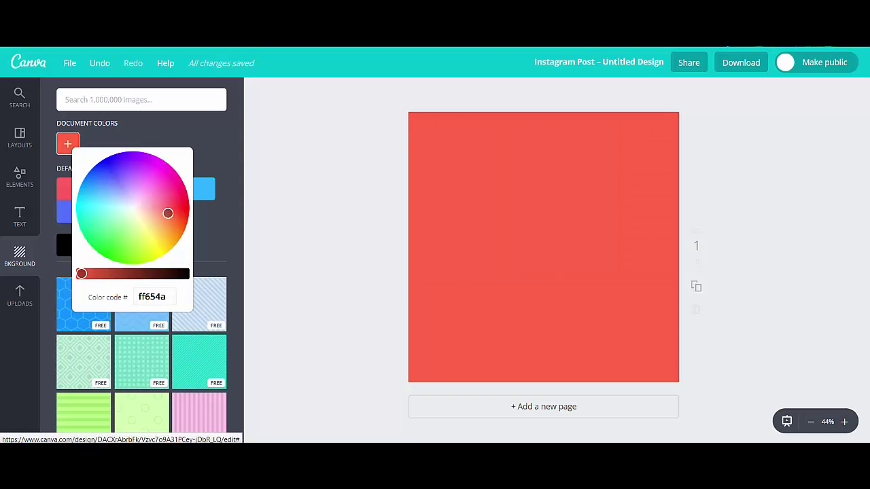
{"action": "left_click", "coordinate": [325, 211]}
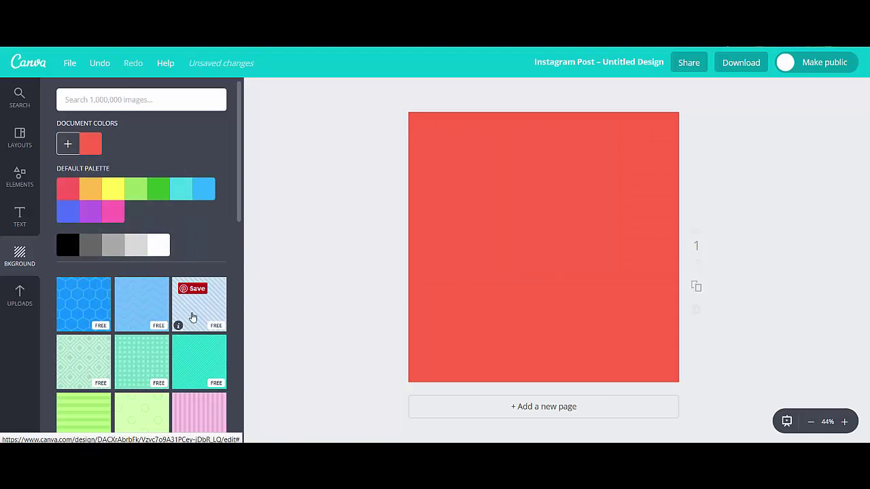
{"action": "scroll", "coordinate": [197, 374], "scroll_direction": "down", "scroll_amount": 2}
{"action": "scroll", "coordinate": [201, 381], "scroll_direction": "down", "scroll_amount": 3}
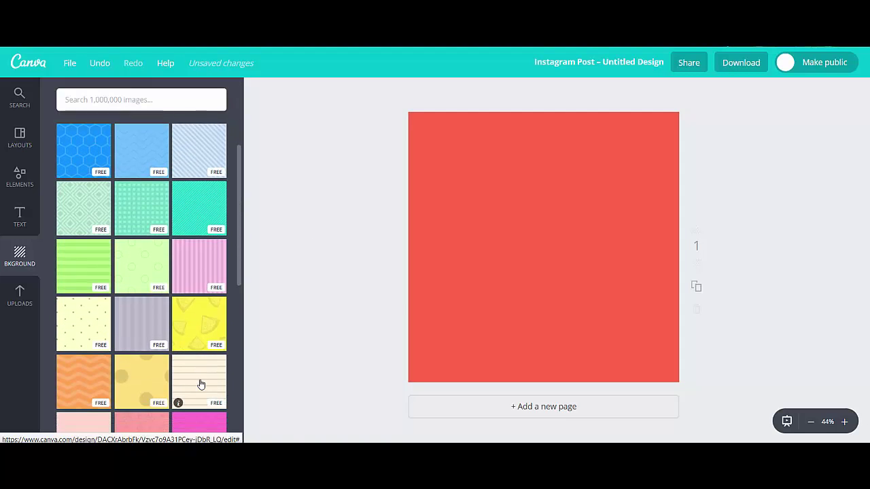
{"action": "scroll", "coordinate": [215, 360], "scroll_direction": "up", "scroll_amount": 5}
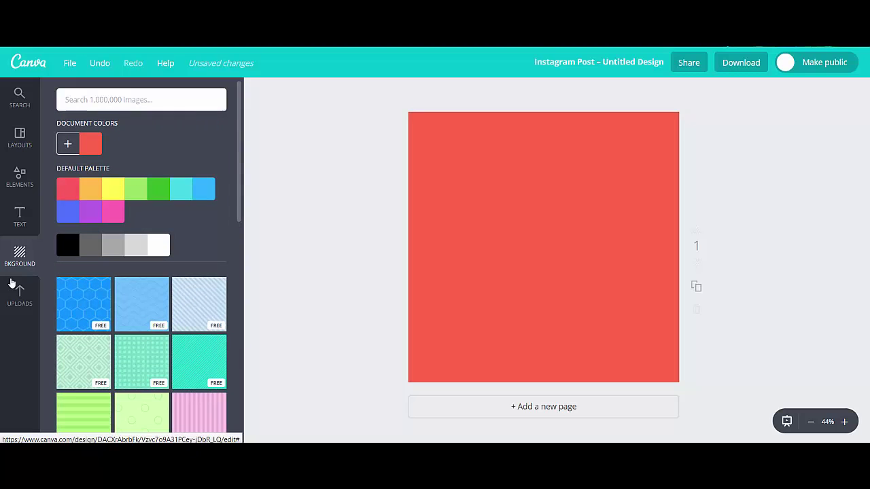
Add heading, subheading and body text boxes from the Text panel and spread them apart
{"action": "left_click", "coordinate": [23, 230]}
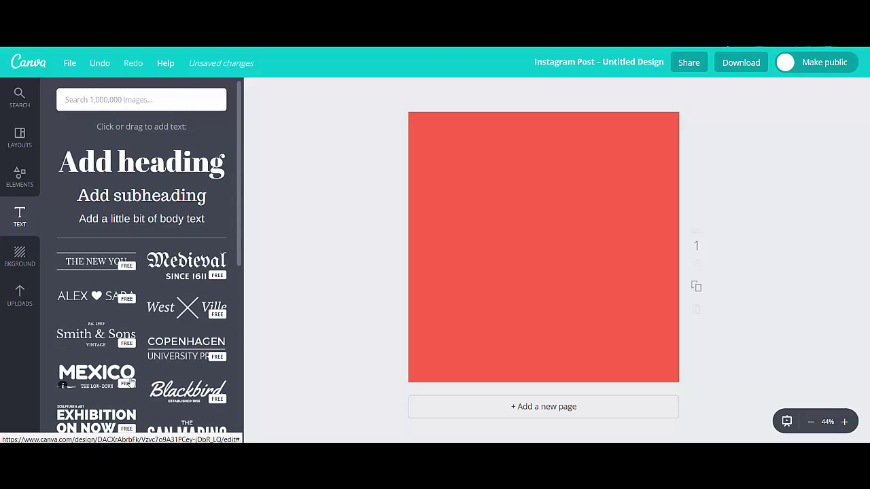
{"action": "scroll", "coordinate": [129, 382], "scroll_direction": "down", "scroll_amount": 2}
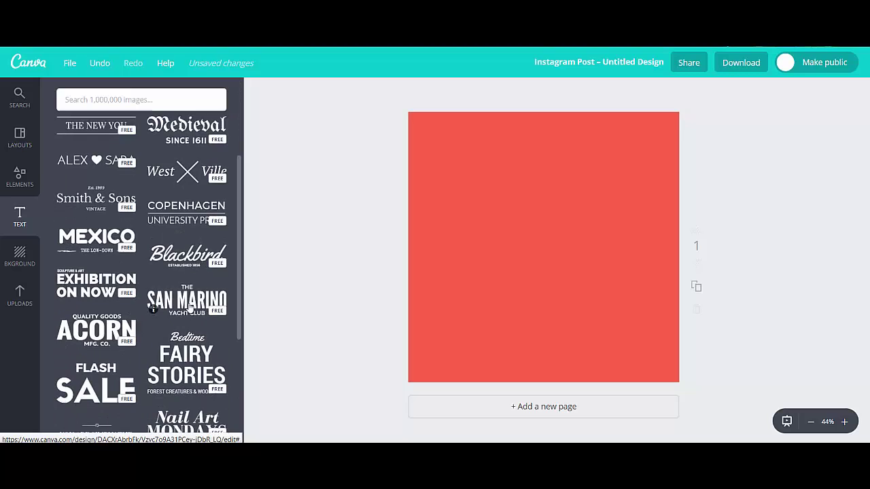
{"action": "scroll", "coordinate": [189, 307], "scroll_direction": "down", "scroll_amount": 2}
{"action": "scroll", "coordinate": [174, 329], "scroll_direction": "up", "scroll_amount": 4}
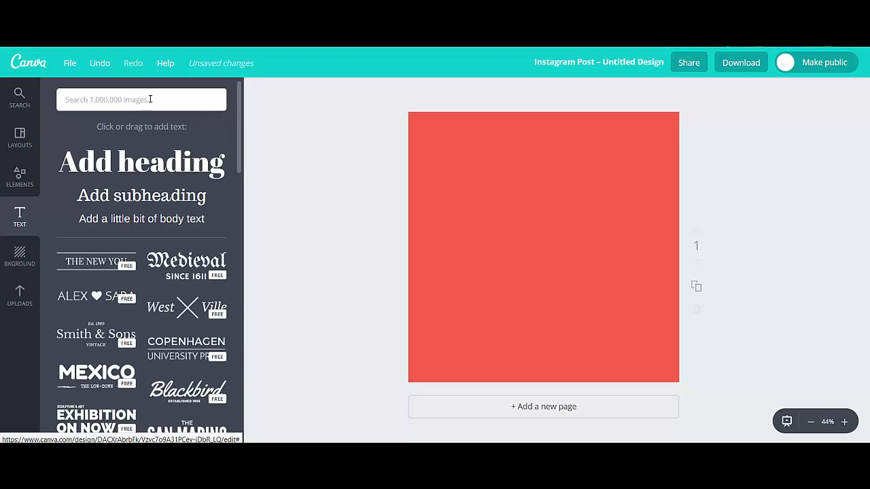
{"action": "left_click", "coordinate": [175, 171]}
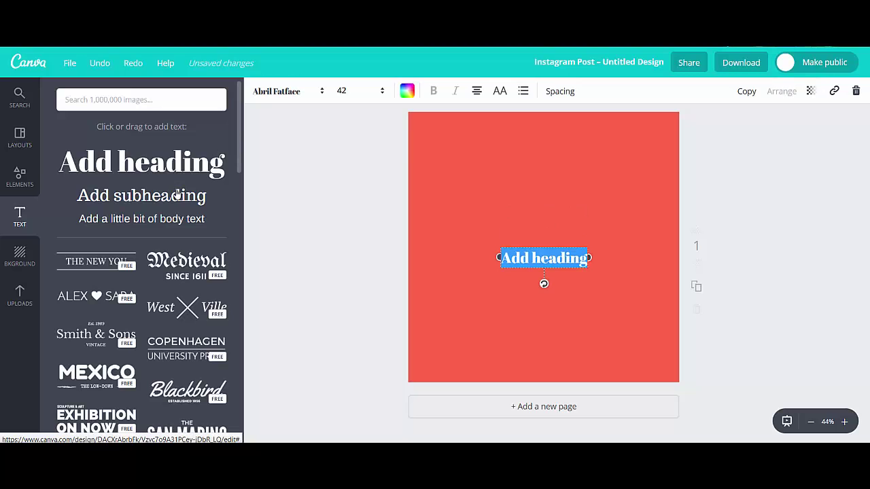
{"action": "left_click", "coordinate": [177, 195]}
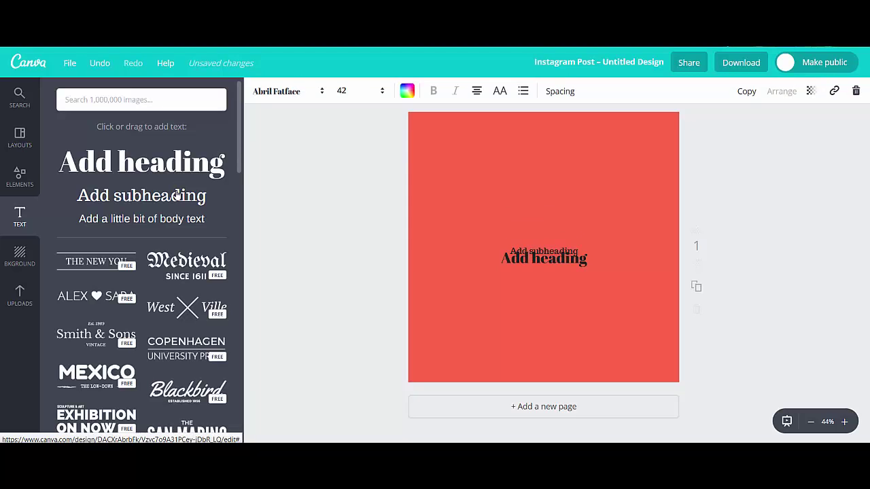
{"action": "left_click", "coordinate": [181, 224]}
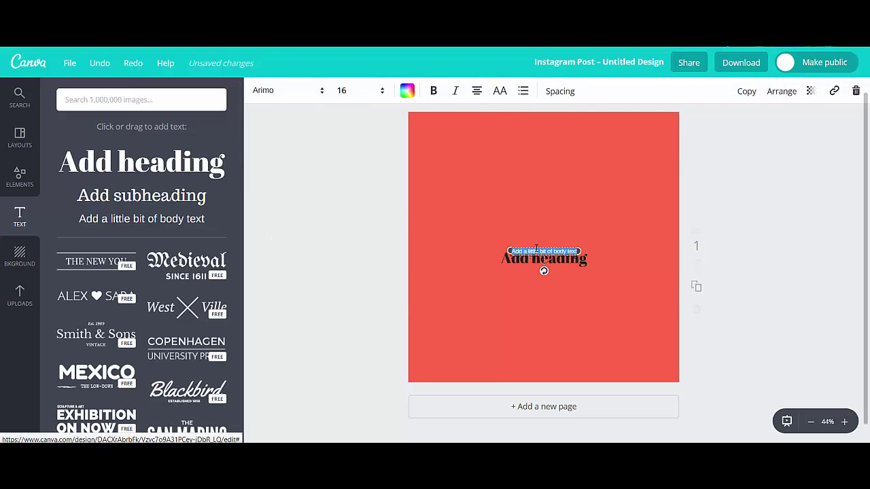
{"action": "left_click_drag", "start_coordinate": [536, 247], "coordinate": [536, 159]}
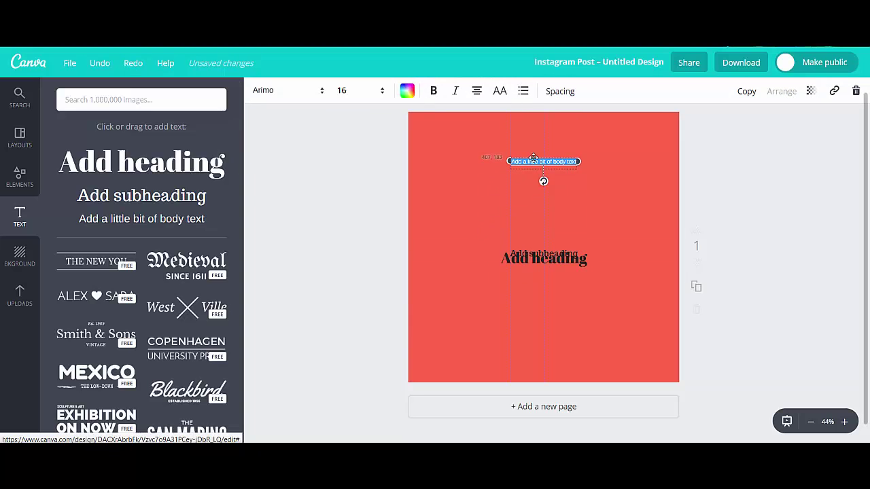
{"action": "left_click_drag", "start_coordinate": [538, 252], "coordinate": [534, 199]}
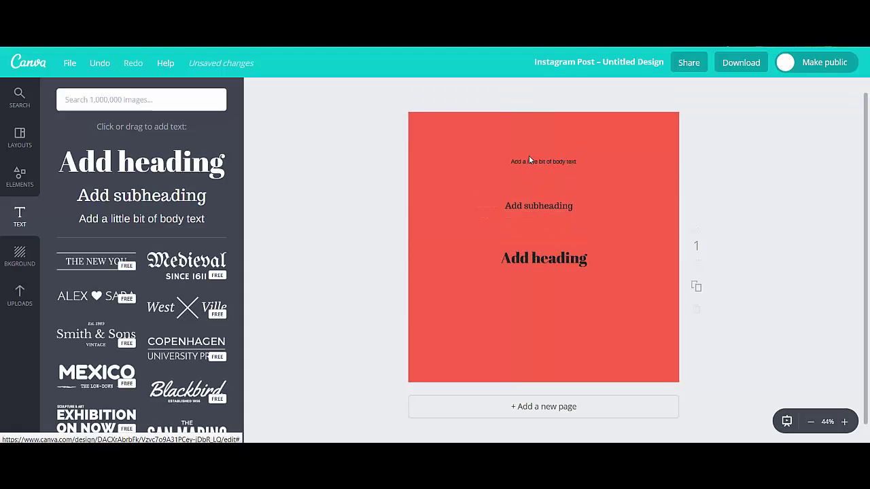
Delete the body text and subheading, and change the heading text to 'Hello!'
{"action": "double_click", "coordinate": [529, 161]}
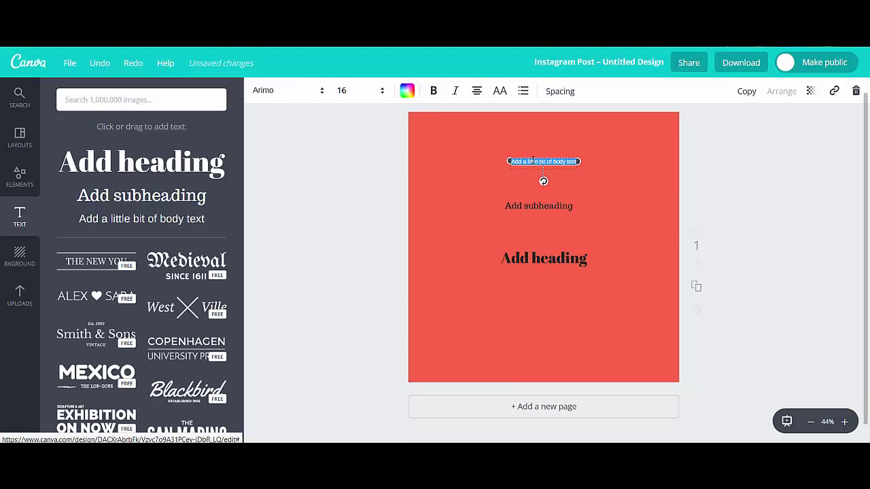
{"action": "key", "text": "BackSpace"}
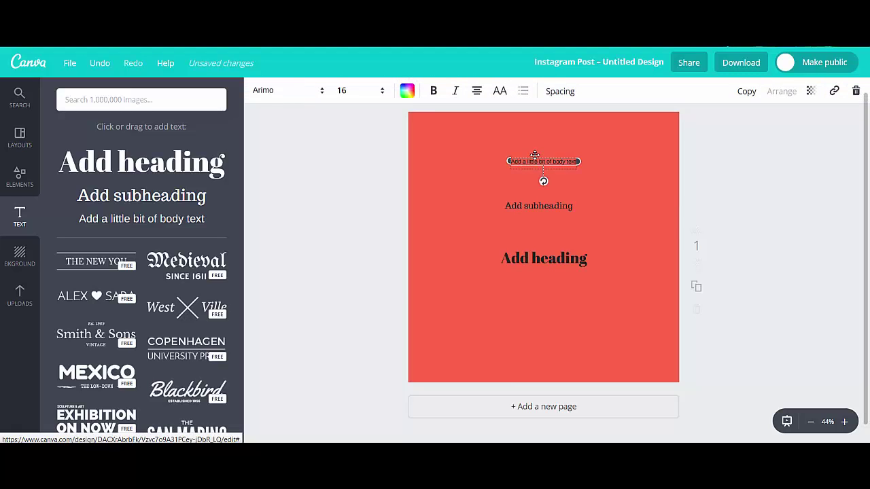
{"action": "double_click", "coordinate": [529, 206]}
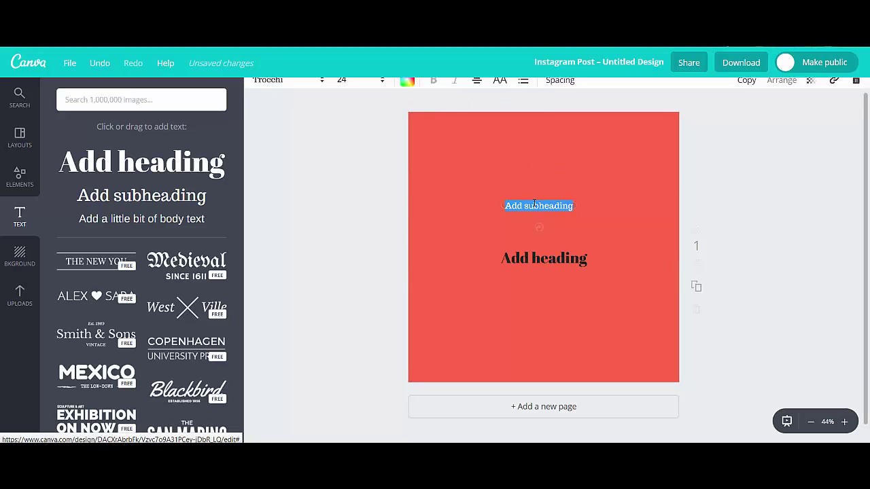
{"action": "key", "text": "BackSpace"}
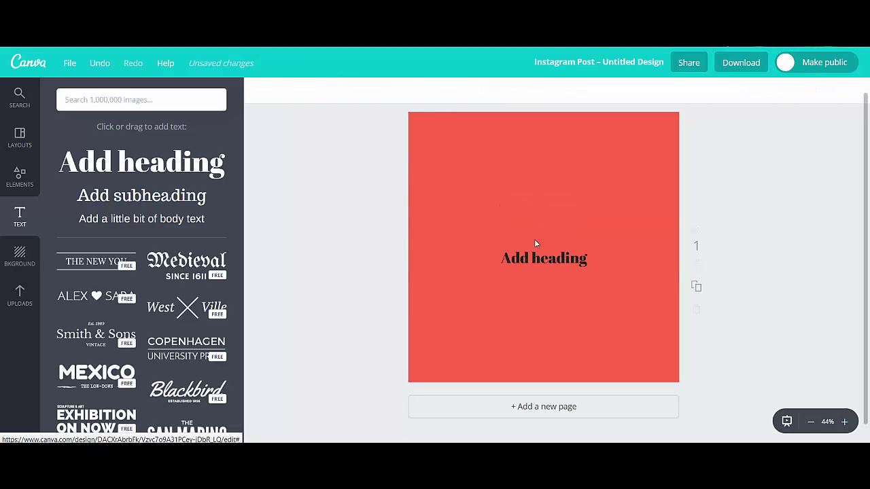
{"action": "double_click", "coordinate": [541, 259]}
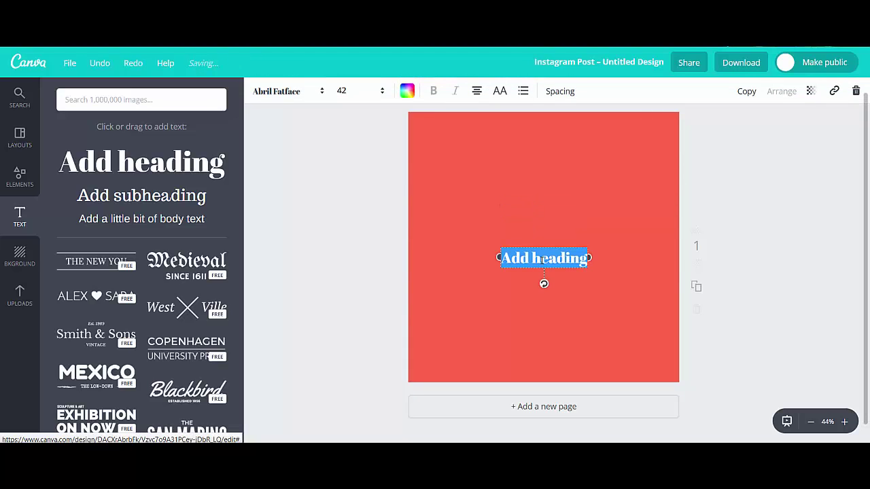
{"action": "type", "text": "Hello!"}
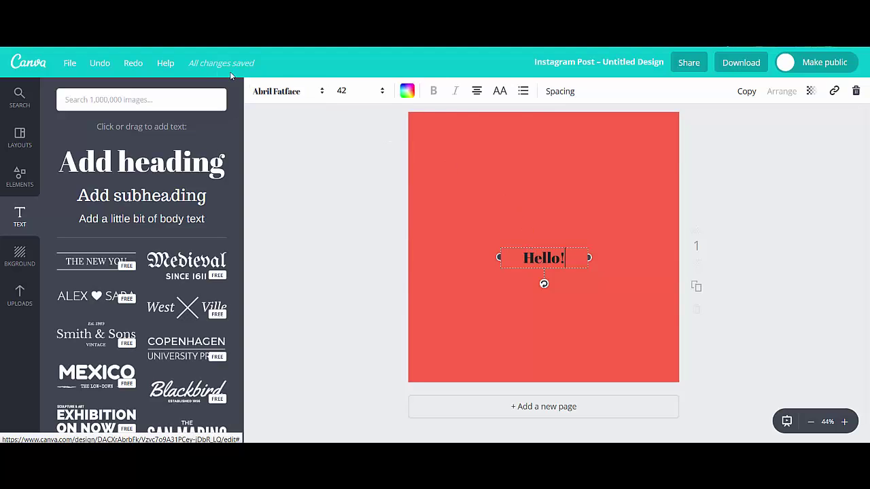
Switch the heading font from Abril Fatface to Bebas Neue
{"action": "left_click", "coordinate": [269, 94]}
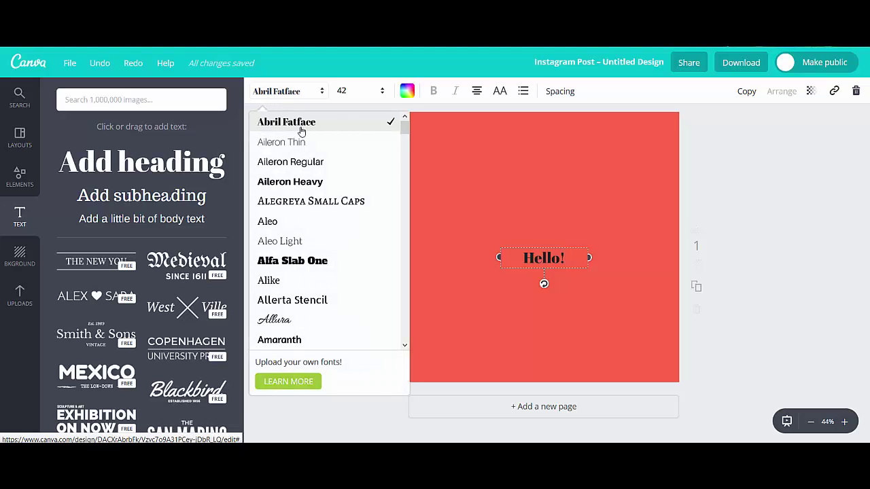
{"action": "scroll", "coordinate": [340, 247], "scroll_direction": "down", "scroll_amount": 5}
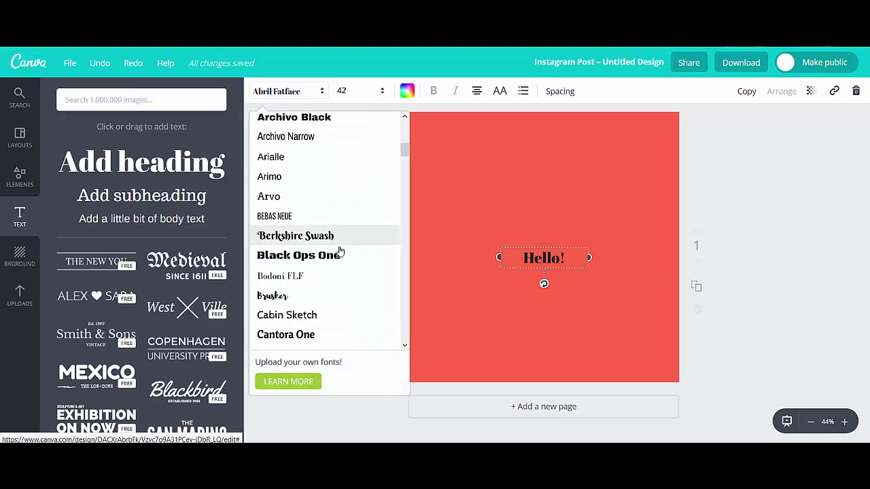
{"action": "scroll", "coordinate": [340, 252], "scroll_direction": "down", "scroll_amount": 3}
{"action": "scroll", "coordinate": [323, 264], "scroll_direction": "up", "scroll_amount": 3}
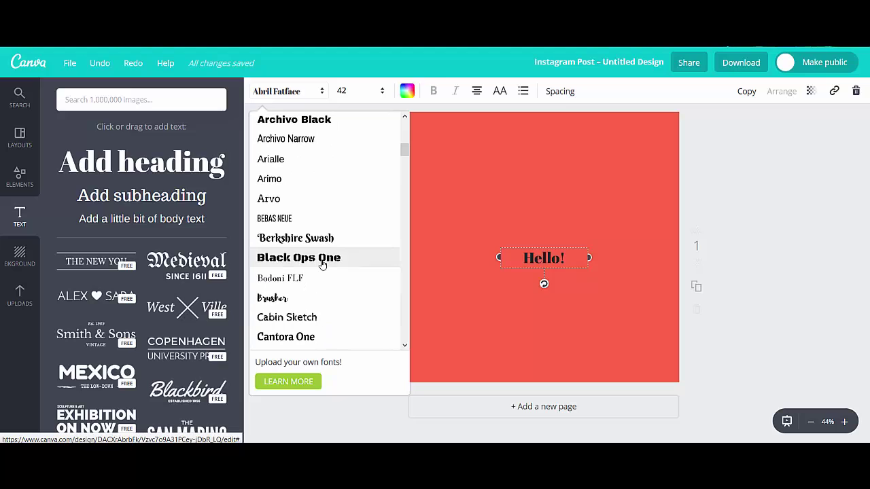
{"action": "left_click", "coordinate": [312, 219]}
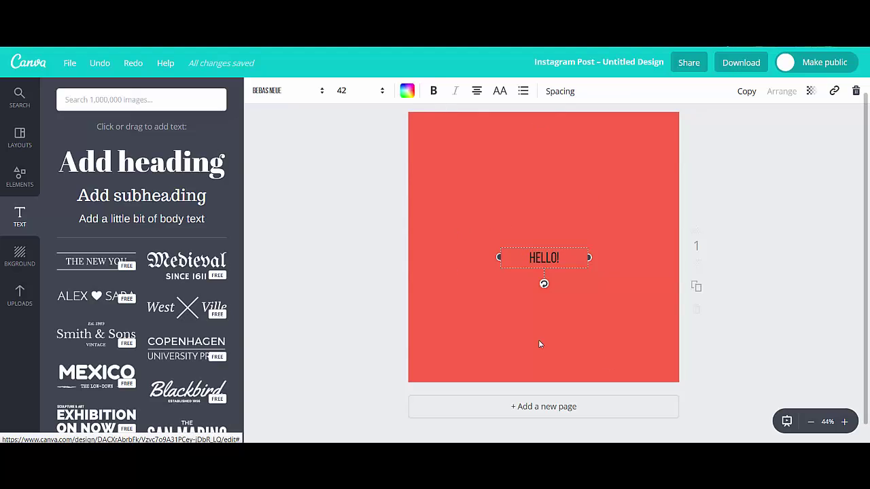
Set the HELLO! font size to 250 and drag it to the centre of the page
{"action": "left_click", "coordinate": [345, 93]}
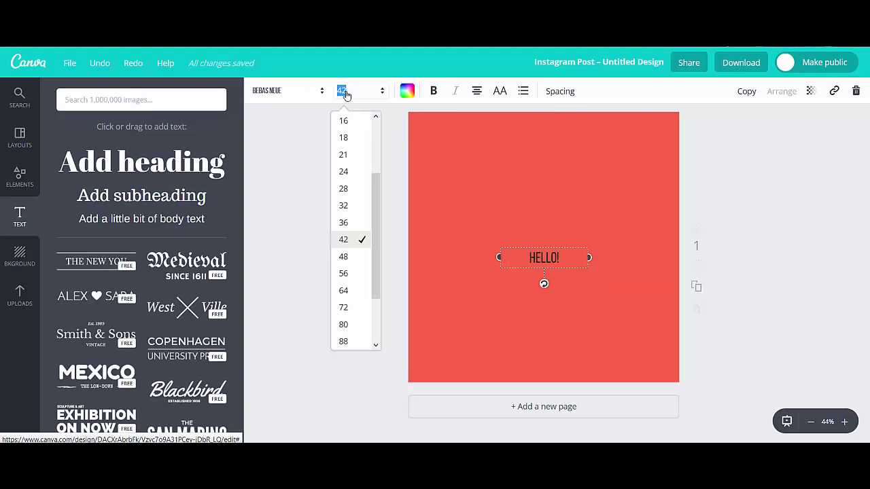
{"action": "scroll", "coordinate": [365, 291], "scroll_direction": "down", "scroll_amount": 2}
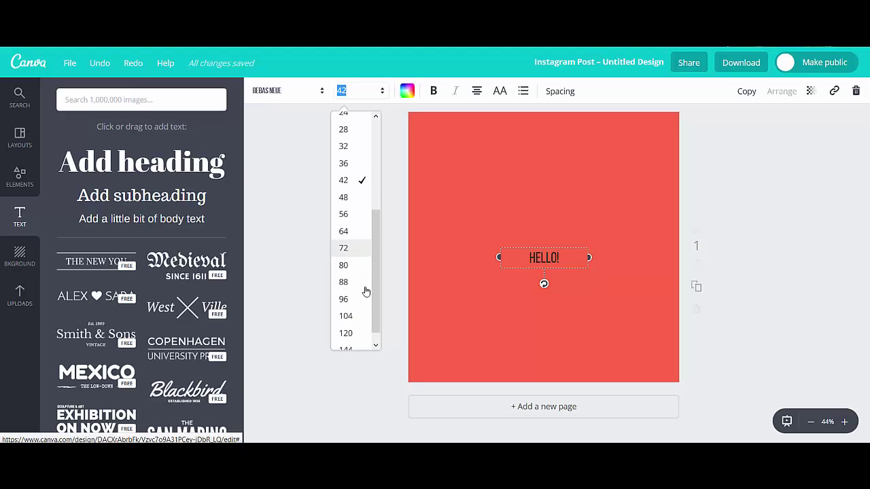
{"action": "left_click", "coordinate": [353, 344]}
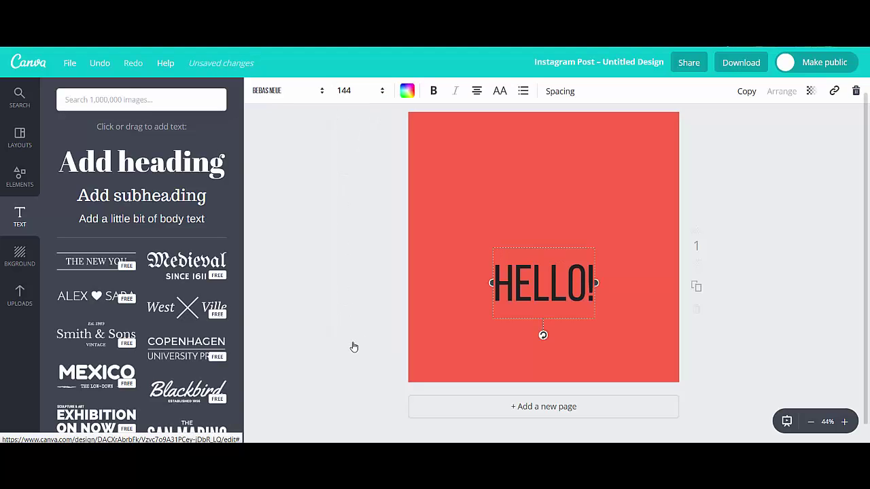
{"action": "left_click", "coordinate": [345, 92]}
{"action": "type", "text": "25"}
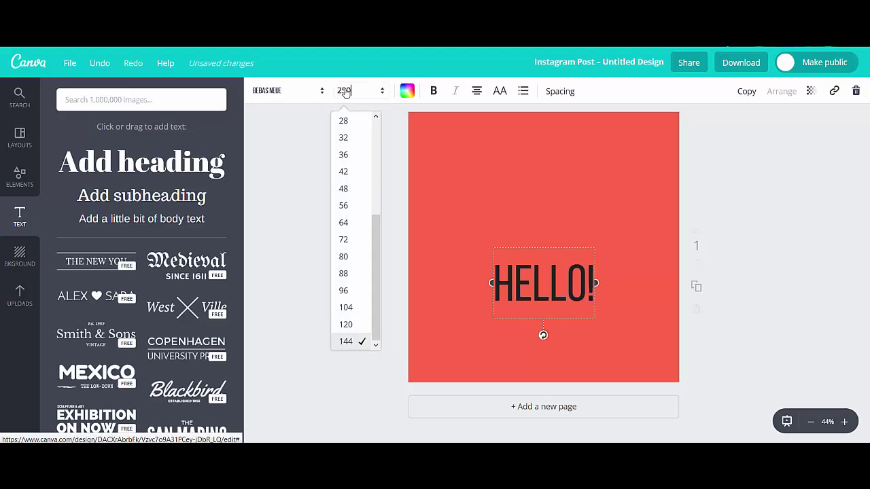
{"action": "type", "text": "0"}
{"action": "key", "text": "Return"}
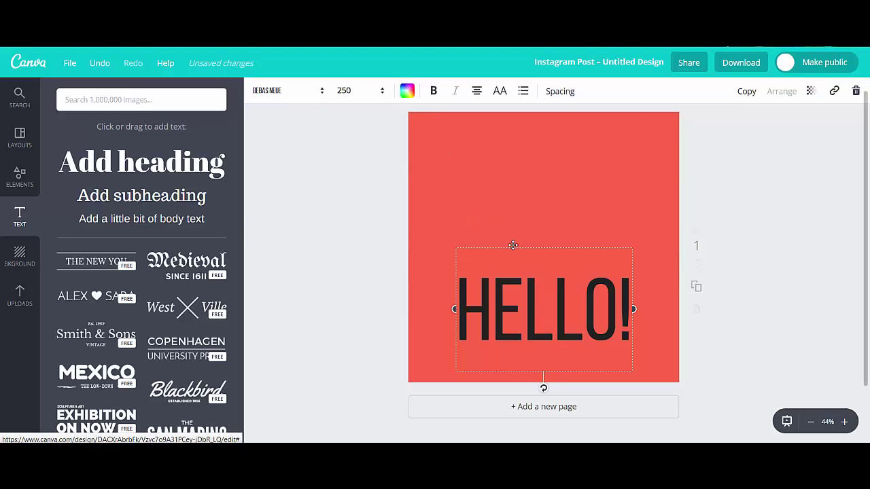
{"action": "left_click_drag", "start_coordinate": [520, 247], "coordinate": [521, 188]}
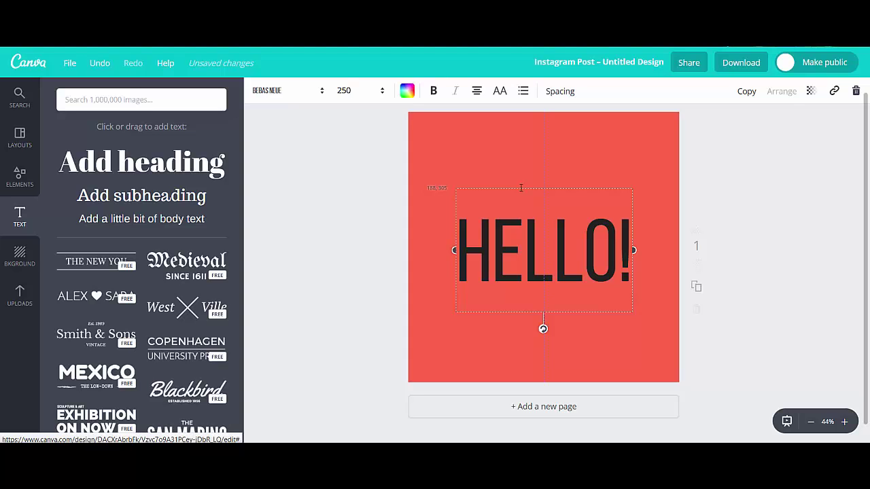
{"action": "mouse_move", "coordinate": [521, 187]}
{"action": "left_mouse_down"}
{"action": "mouse_move", "coordinate": [521, 209]}
{"action": "mouse_move", "coordinate": [518, 186]}
{"action": "left_mouse_up"}
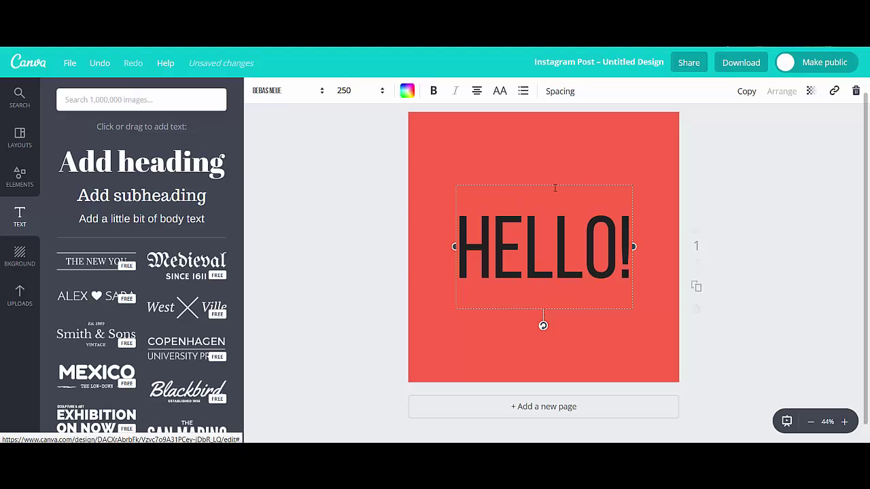
Colour HELLO! with a new custom yellow document colour, fff621
{"action": "left_click", "coordinate": [406, 92]}
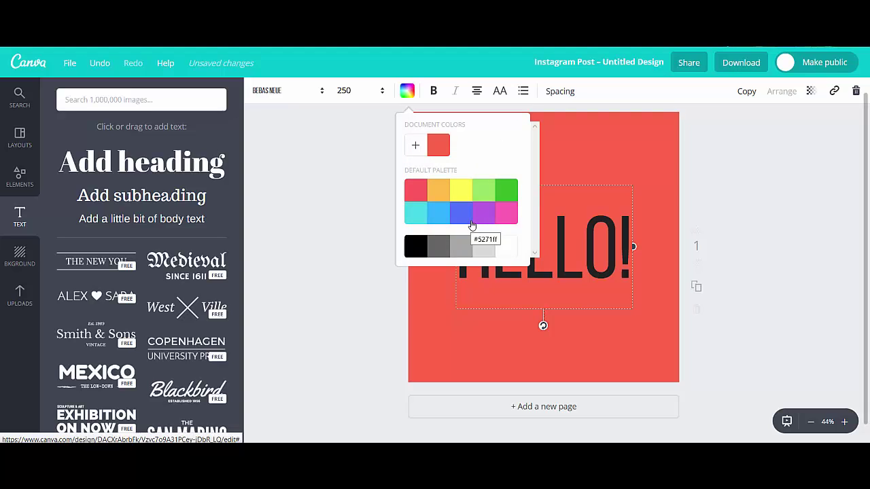
{"action": "left_click", "coordinate": [460, 196]}
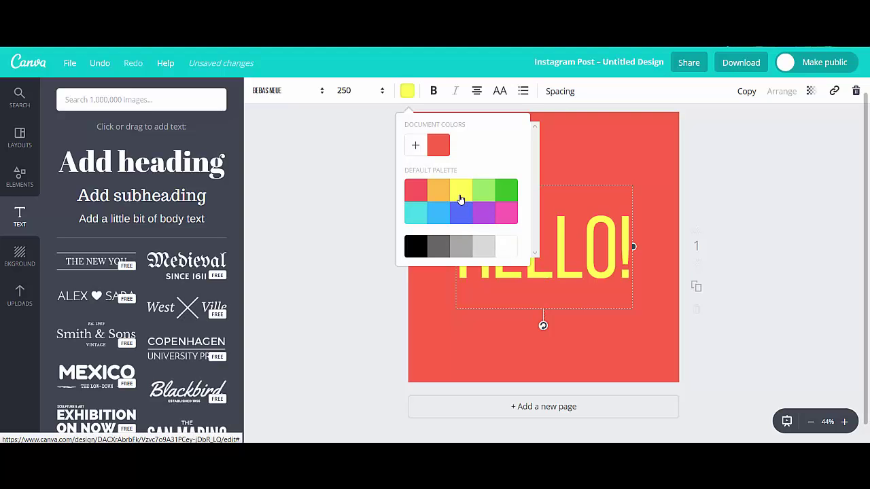
{"action": "left_click", "coordinate": [414, 147]}
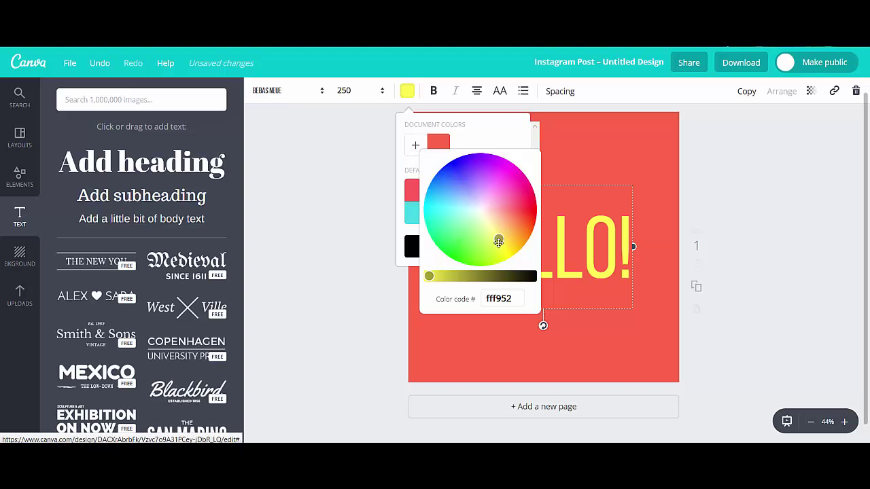
{"action": "left_click_drag", "start_coordinate": [498, 242], "coordinate": [503, 246]}
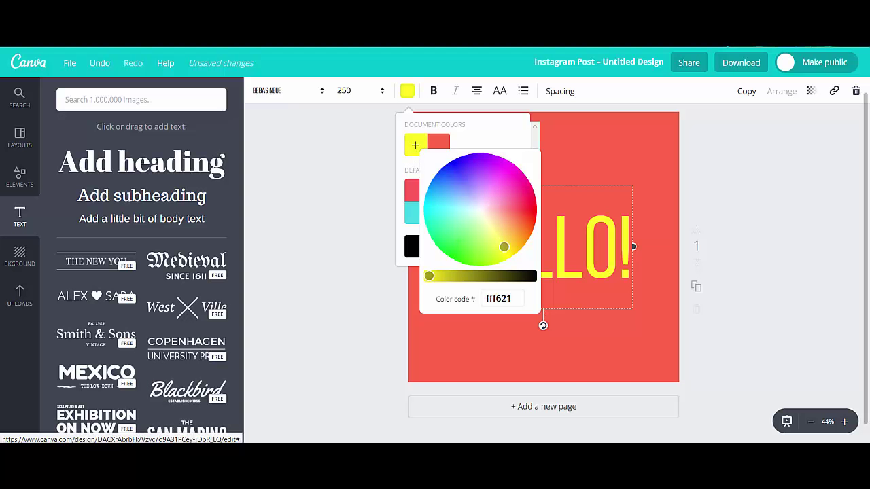
{"action": "left_click", "coordinate": [633, 166]}
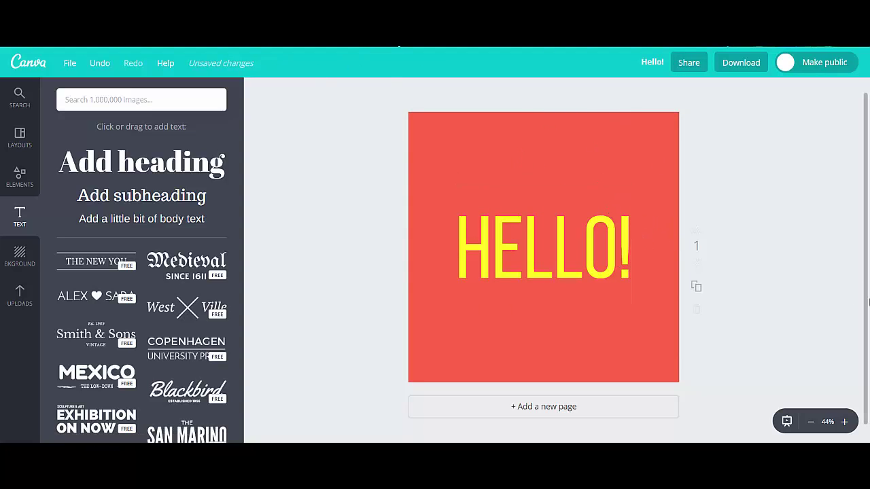
Set HELLO!'s letter spacing to 10 in the Spacing settings, keeping line height 1.4
{"action": "left_click", "coordinate": [567, 246]}
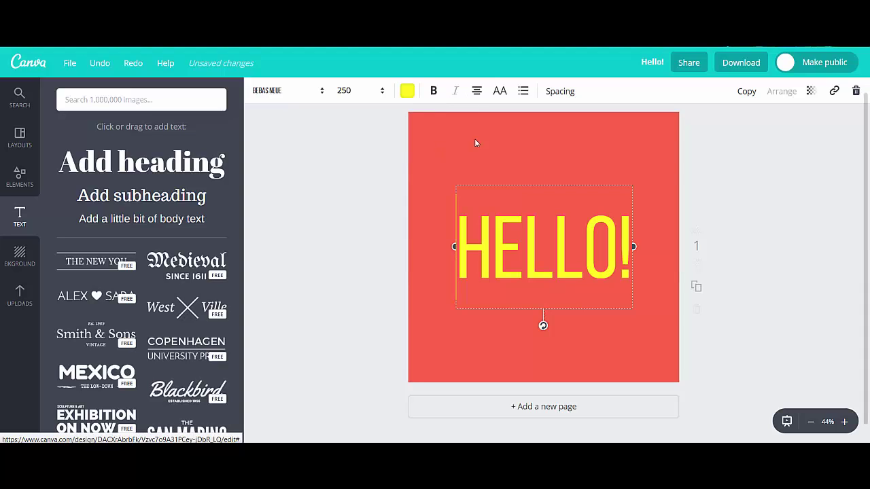
{"action": "left_click", "coordinate": [478, 92]}
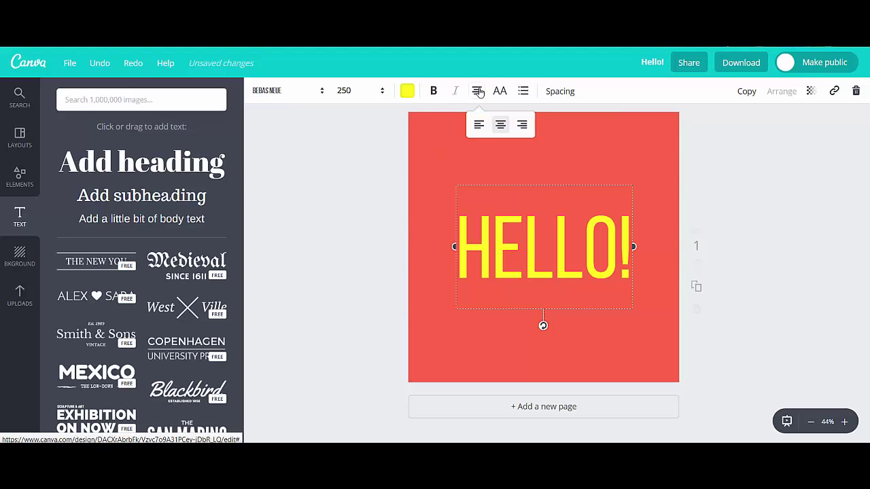
{"action": "left_click", "coordinate": [550, 92]}
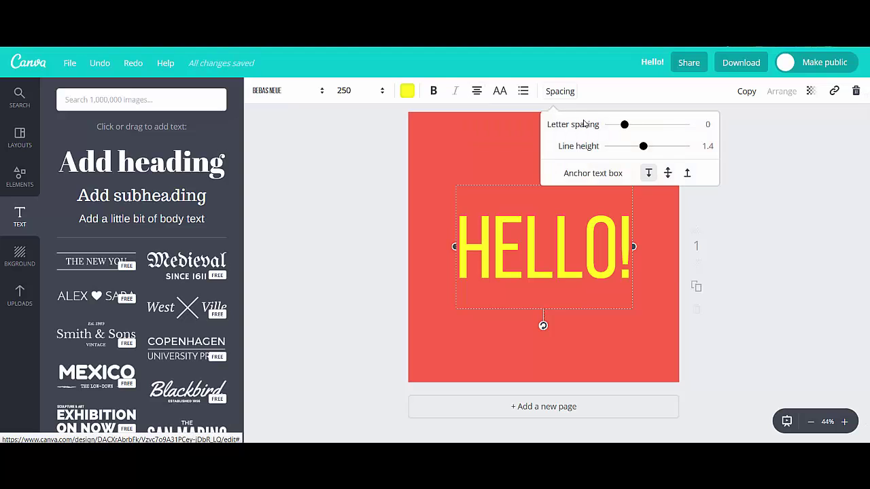
{"action": "mouse_move", "coordinate": [624, 125]}
{"action": "left_mouse_down"}
{"action": "mouse_move", "coordinate": [641, 125]}
{"action": "mouse_move", "coordinate": [626, 125]}
{"action": "left_mouse_up"}
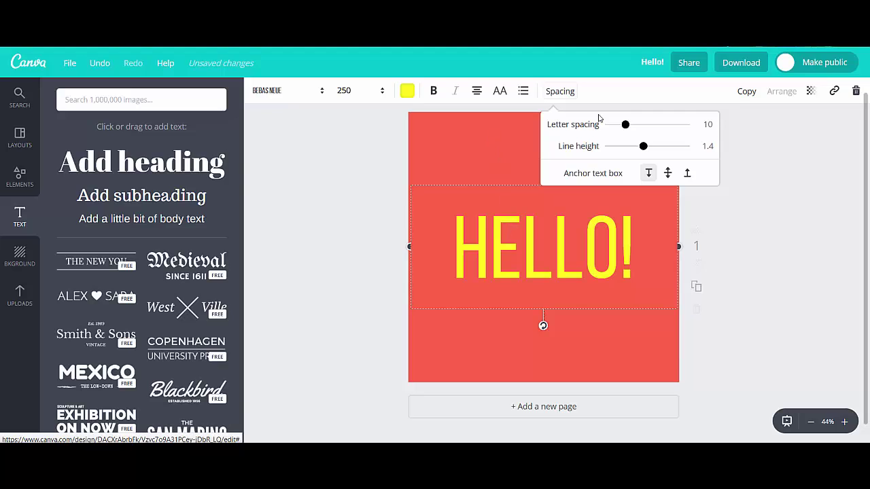
{"action": "left_click", "coordinate": [768, 227]}
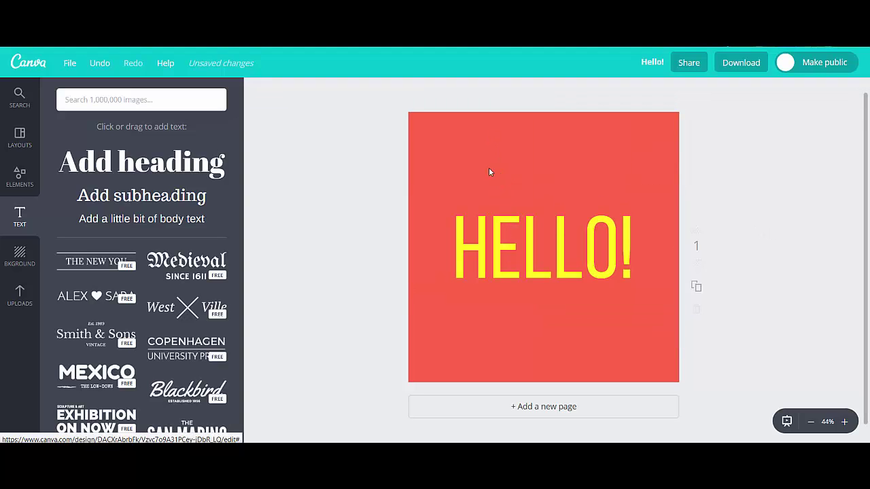
Browse the Free Photos collection under Elements to find the aerial autumn forest photo
{"action": "left_click", "coordinate": [19, 178]}
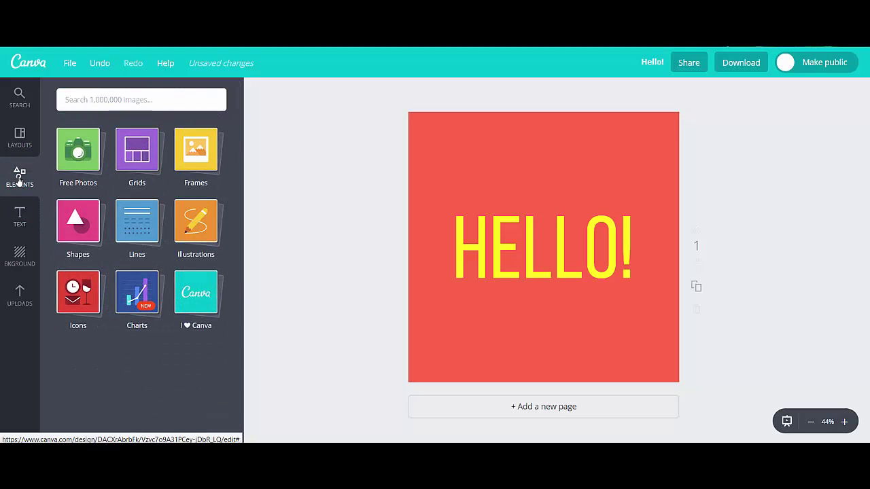
{"action": "left_click", "coordinate": [75, 162]}
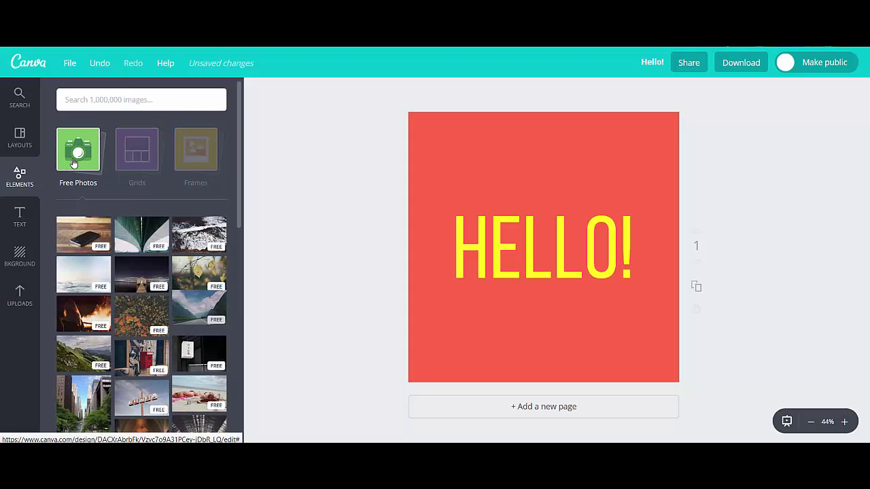
{"action": "left_click", "coordinate": [95, 99]}
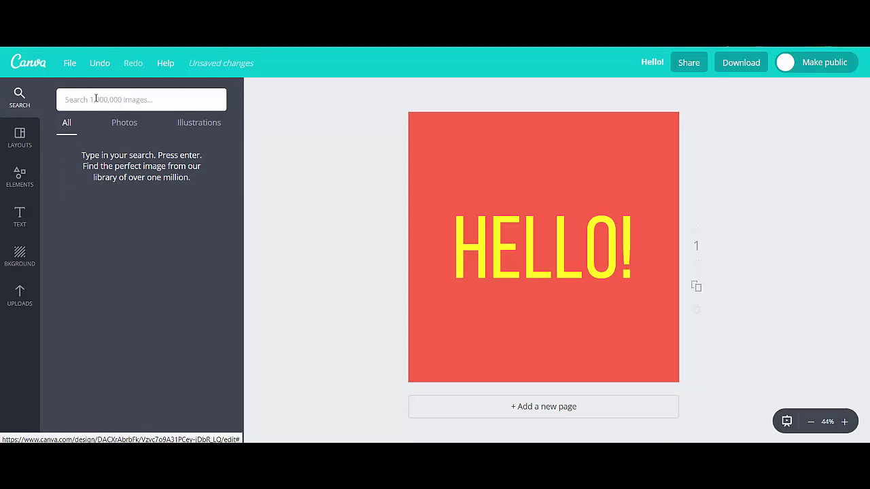
{"action": "left_click", "coordinate": [129, 123]}
{"action": "left_click", "coordinate": [21, 176]}
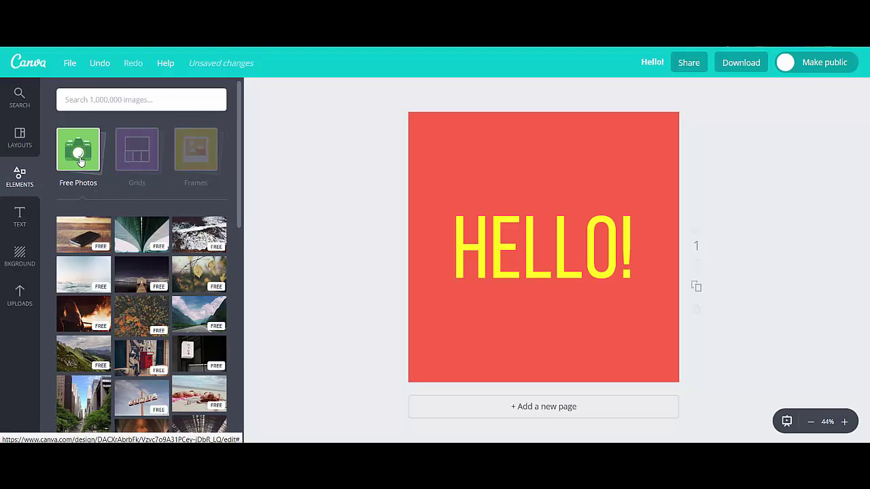
{"action": "left_click", "coordinate": [79, 161]}
{"action": "left_click", "coordinate": [79, 161]}
{"action": "scroll", "coordinate": [166, 340], "scroll_direction": "down", "scroll_amount": 4}
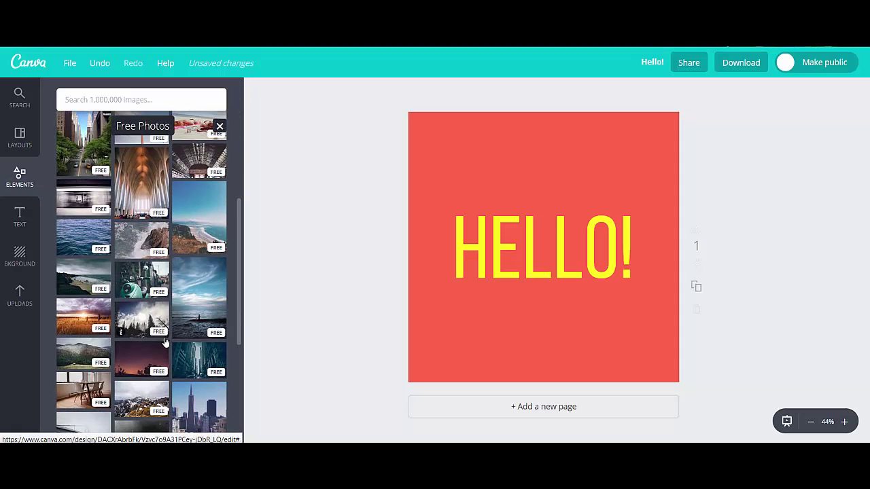
{"action": "scroll", "coordinate": [152, 381], "scroll_direction": "up", "scroll_amount": 4}
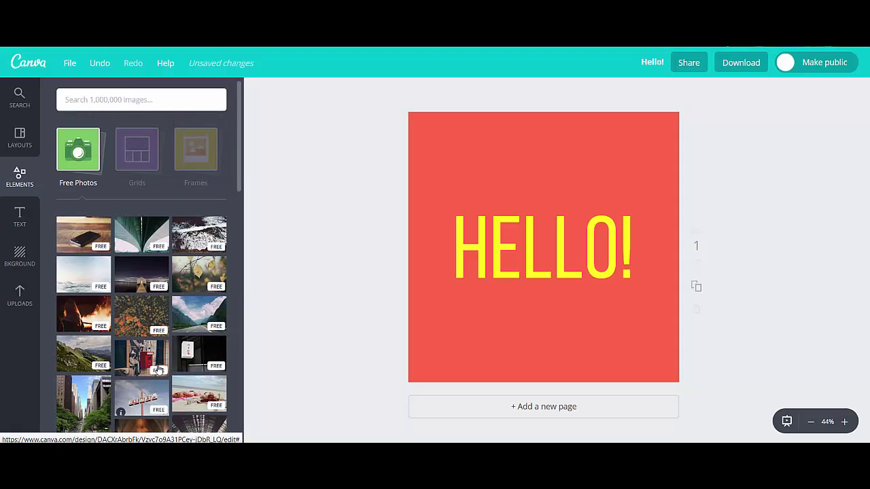
Add the aerial forest photo, shrink it, and move it lower right over HELLO!
{"action": "left_click", "coordinate": [137, 317]}
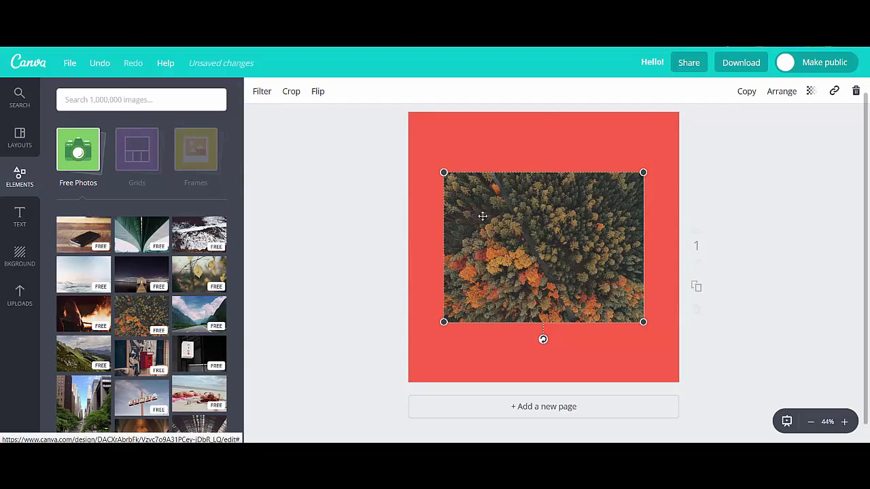
{"action": "left_click_drag", "start_coordinate": [443, 173], "coordinate": [462, 247]}
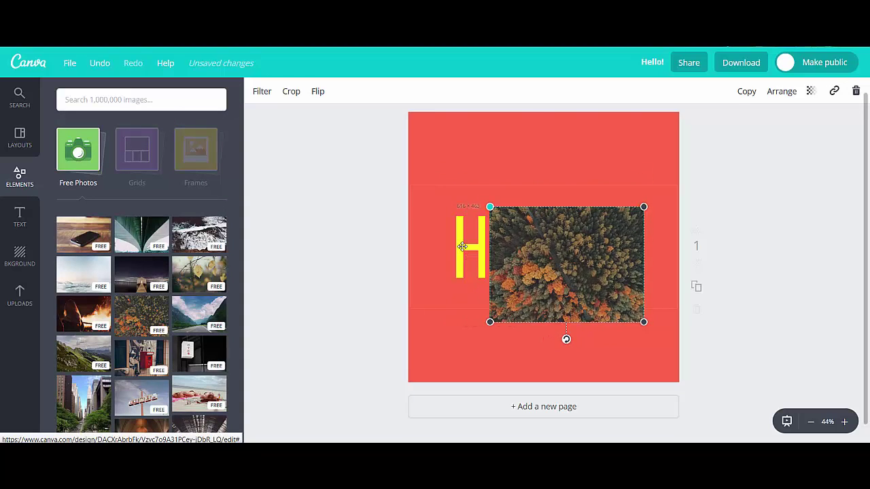
{"action": "left_click_drag", "start_coordinate": [547, 276], "coordinate": [570, 303]}
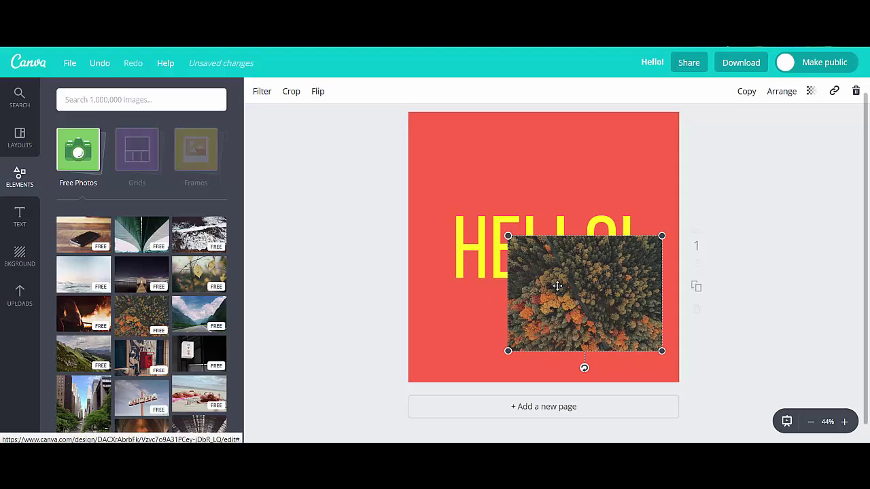
Send the forest photo to the back behind HELLO! and lower its transparency toward 71
{"action": "left_click", "coordinate": [785, 93]}
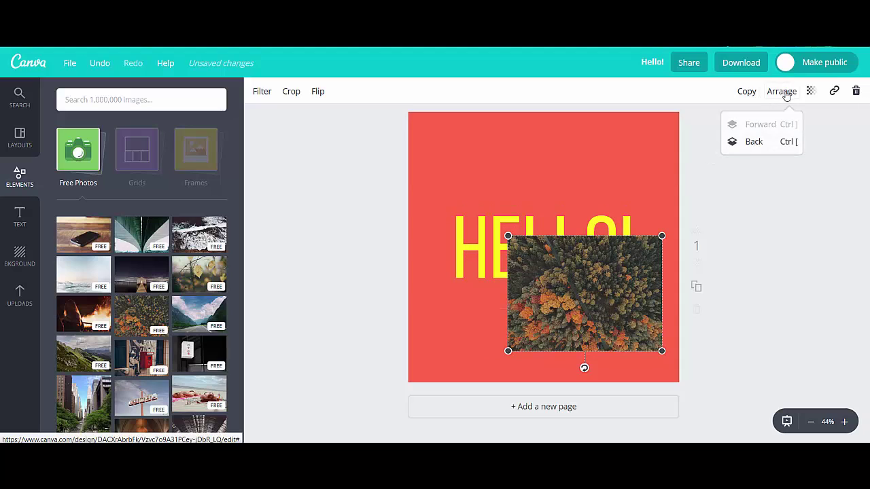
{"action": "left_click", "coordinate": [753, 143]}
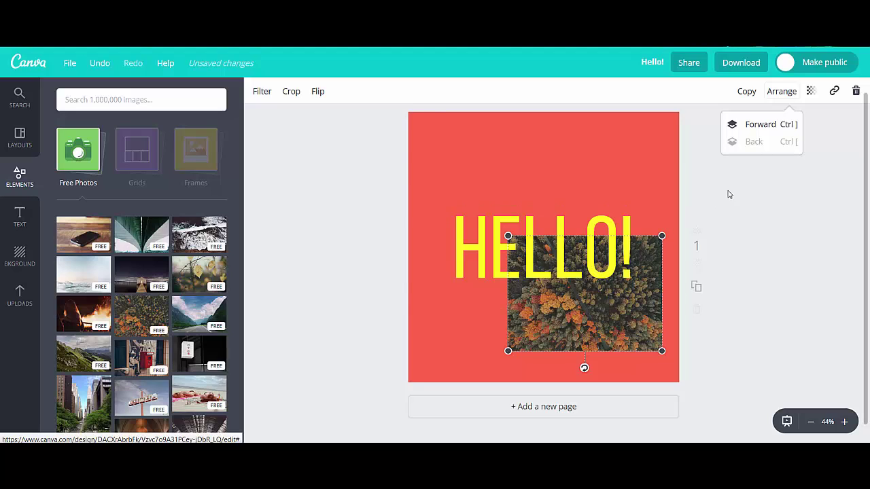
{"action": "left_click", "coordinate": [813, 92]}
{"action": "left_click_drag", "start_coordinate": [789, 125], "coordinate": [767, 126]}
Add a black square from the Shapes category of Elements
{"action": "left_click", "coordinate": [794, 200]}
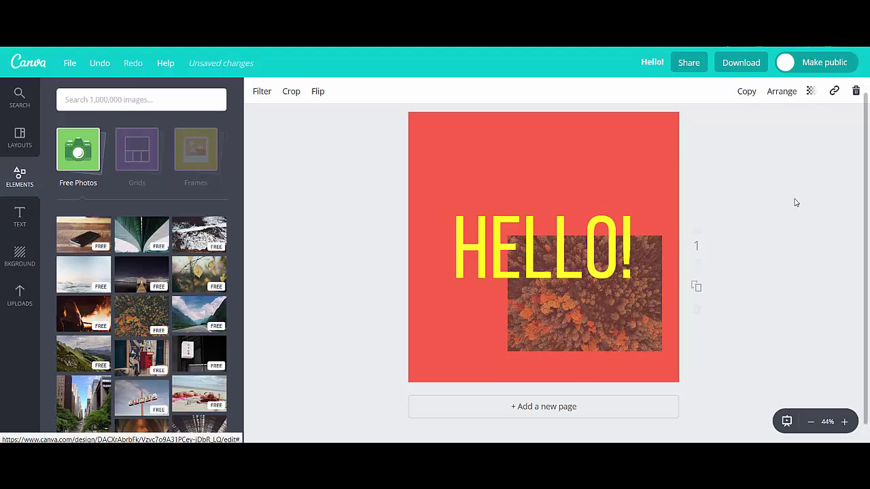
{"action": "left_click", "coordinate": [225, 115]}
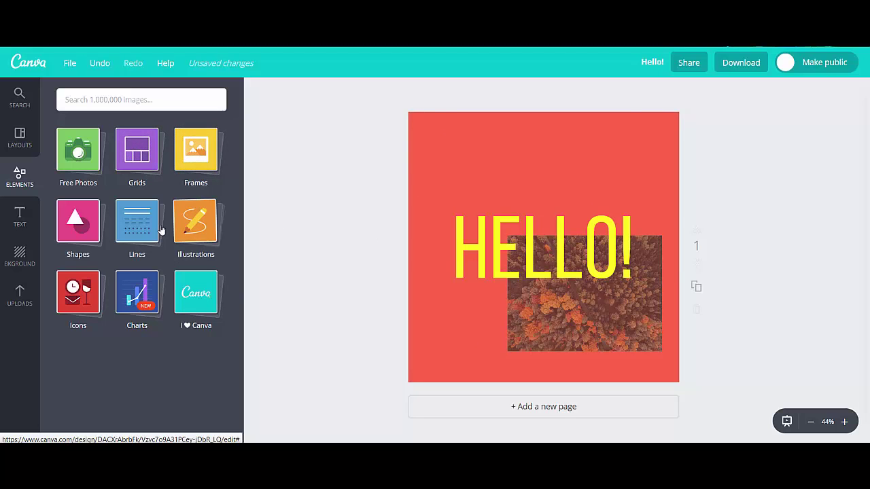
{"action": "left_click", "coordinate": [71, 225]}
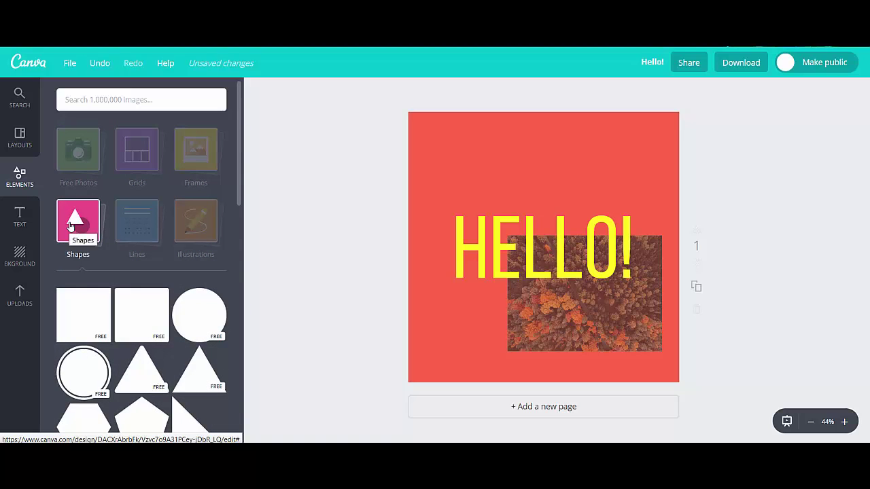
{"action": "left_click", "coordinate": [75, 328]}
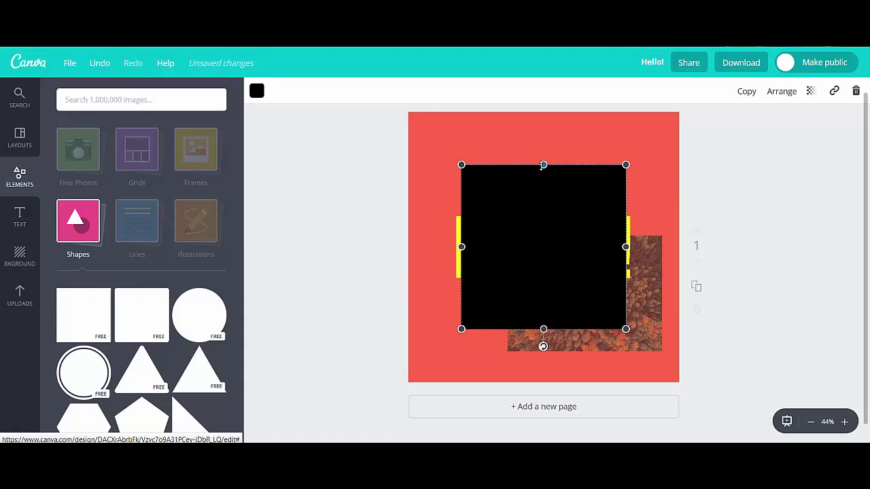
Reshape the black square into a wide, short bar covering the yellow HELLO! text
{"action": "left_click_drag", "start_coordinate": [543, 165], "coordinate": [544, 196]}
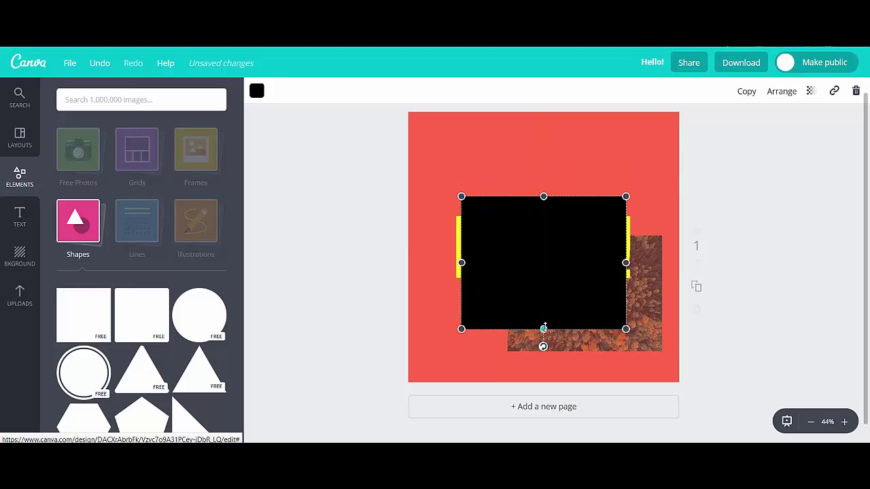
{"action": "left_click_drag", "start_coordinate": [545, 329], "coordinate": [544, 294]}
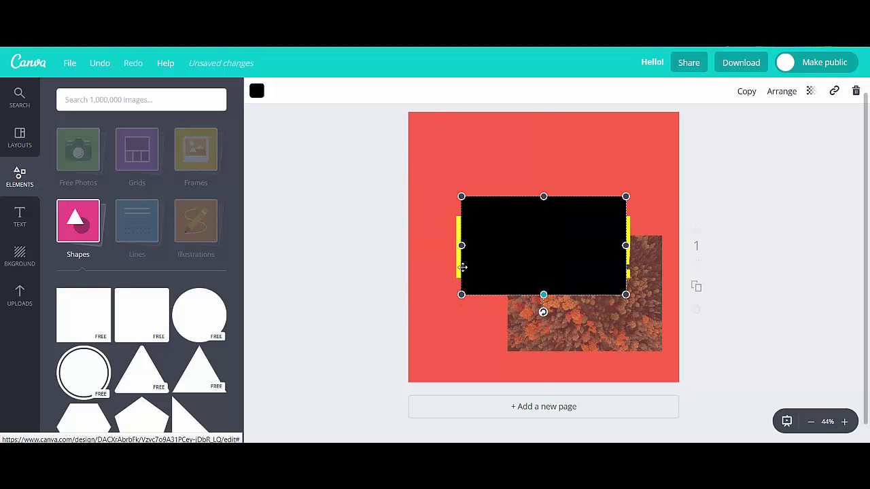
{"action": "left_click_drag", "start_coordinate": [461, 245], "coordinate": [447, 245]}
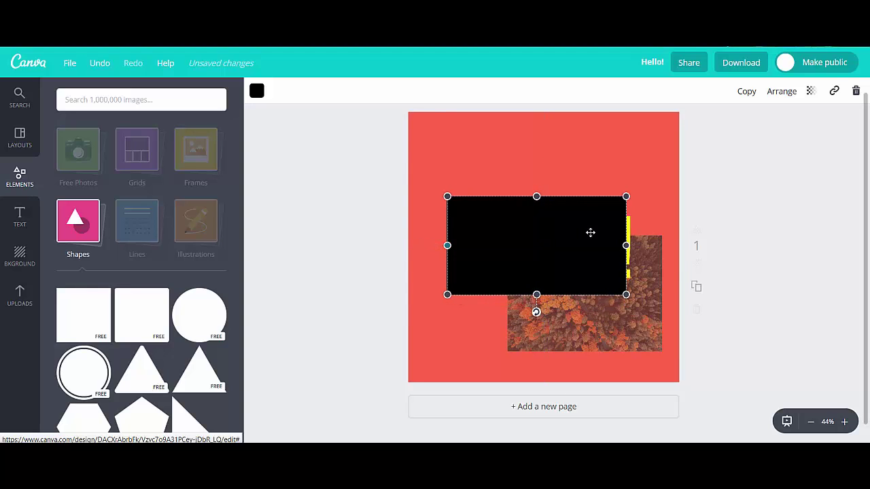
{"action": "left_click_drag", "start_coordinate": [627, 244], "coordinate": [632, 243]}
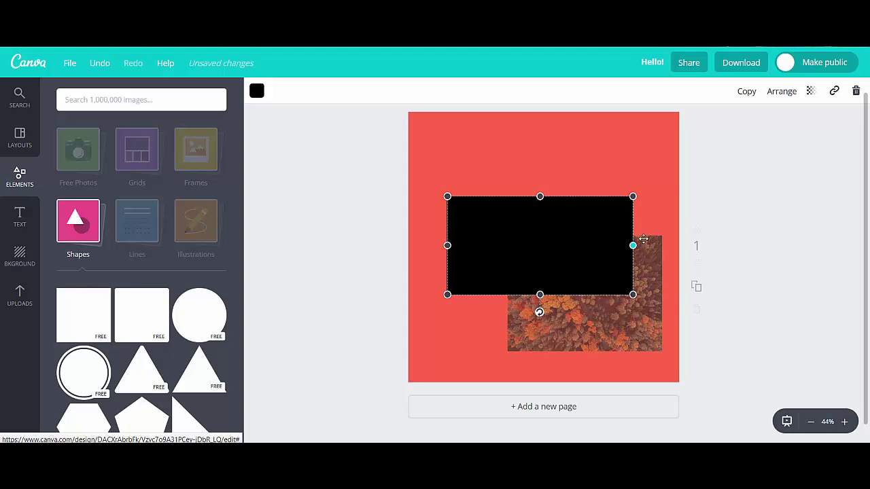
Send the black box to the back, behind the HELLO! text
{"action": "left_click", "coordinate": [810, 92]}
{"action": "left_click", "coordinate": [792, 98]}
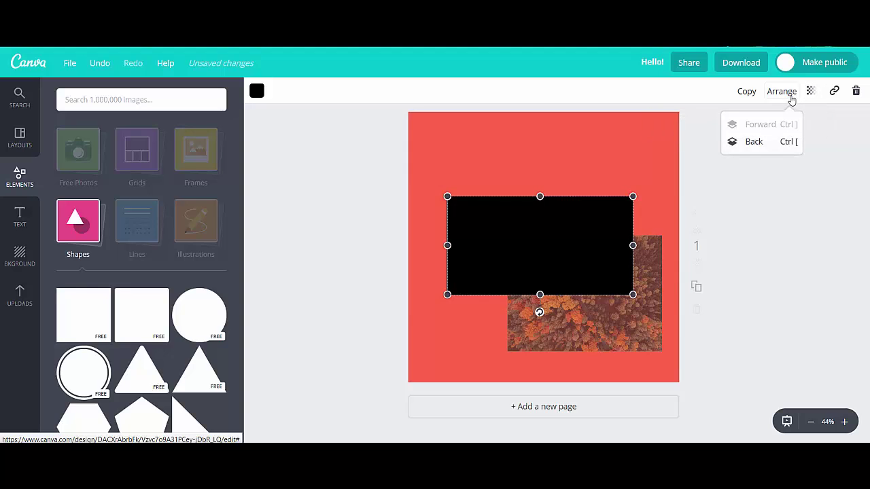
{"action": "left_click", "coordinate": [754, 141]}
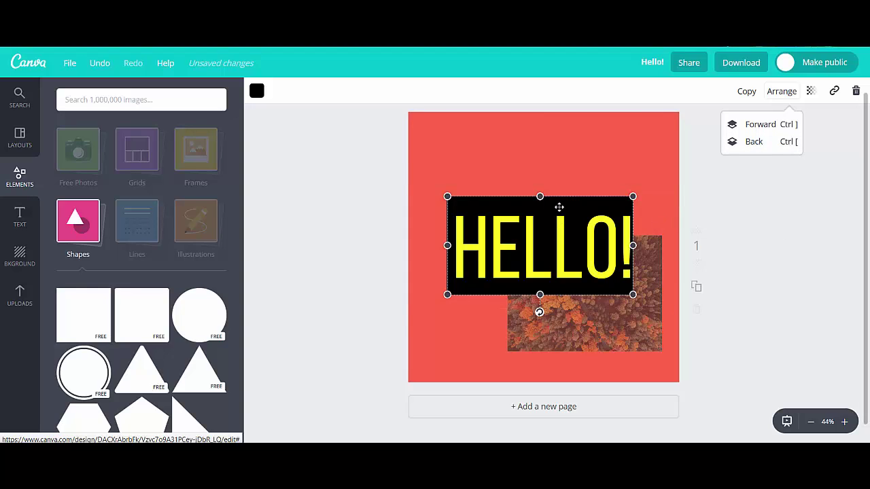
{"action": "left_click", "coordinate": [257, 92]}
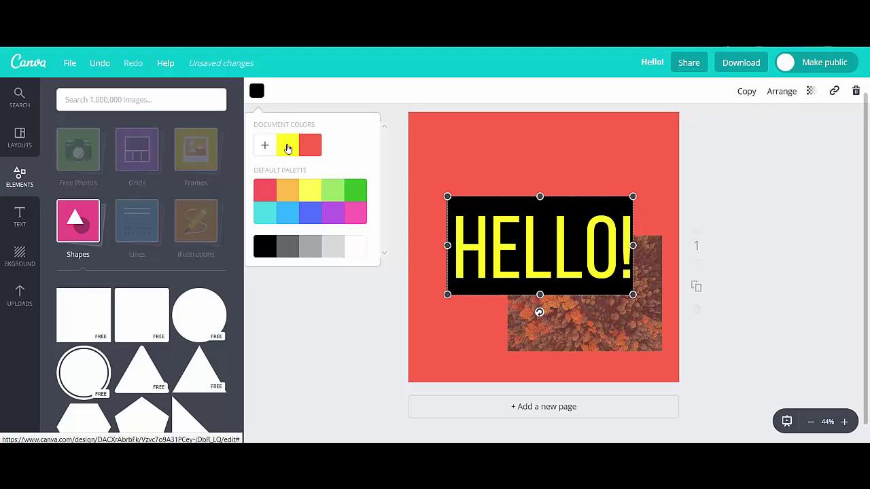
Recolour the box behind HELLO! to the default palette blue (5271ff)
{"action": "left_click", "coordinate": [311, 249]}
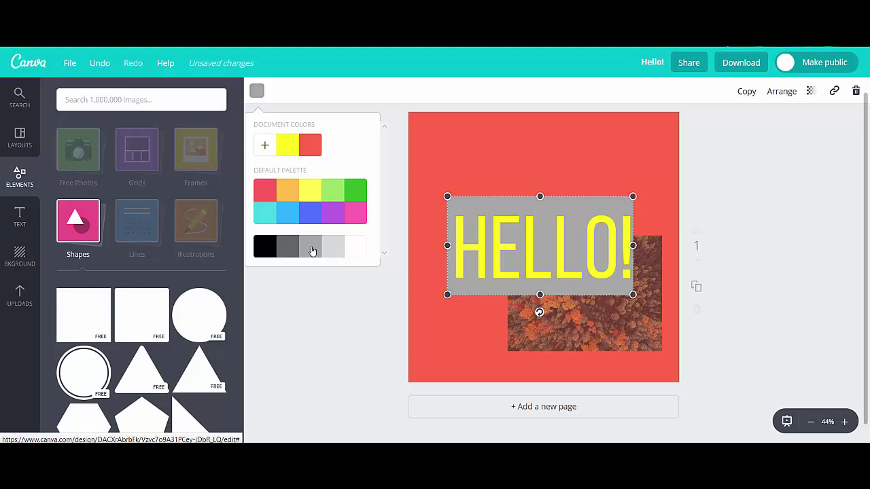
{"action": "left_click", "coordinate": [313, 215]}
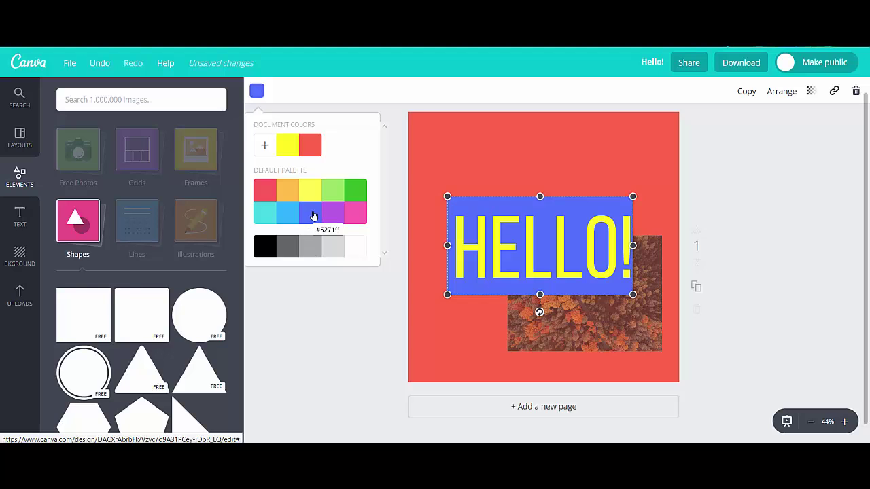
{"action": "left_click", "coordinate": [781, 169]}
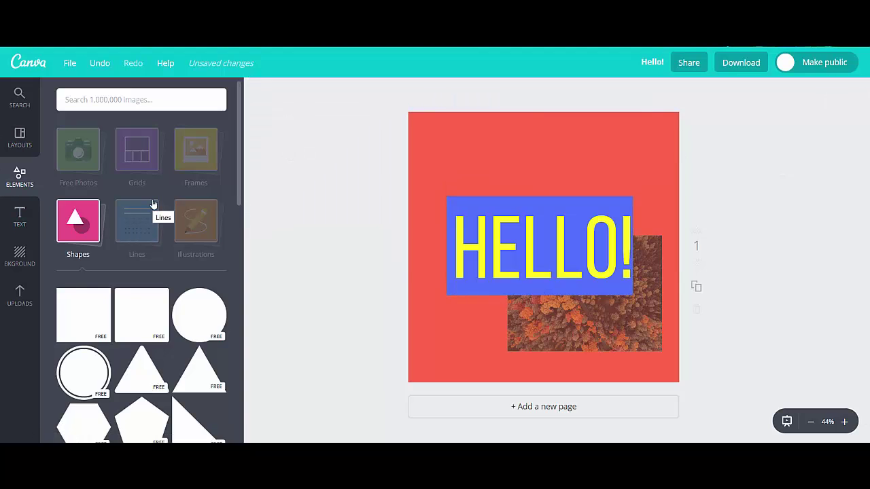
Scroll through the Layouts gallery templates such as Never Fade and pumpkin spice
{"action": "left_click", "coordinate": [21, 140]}
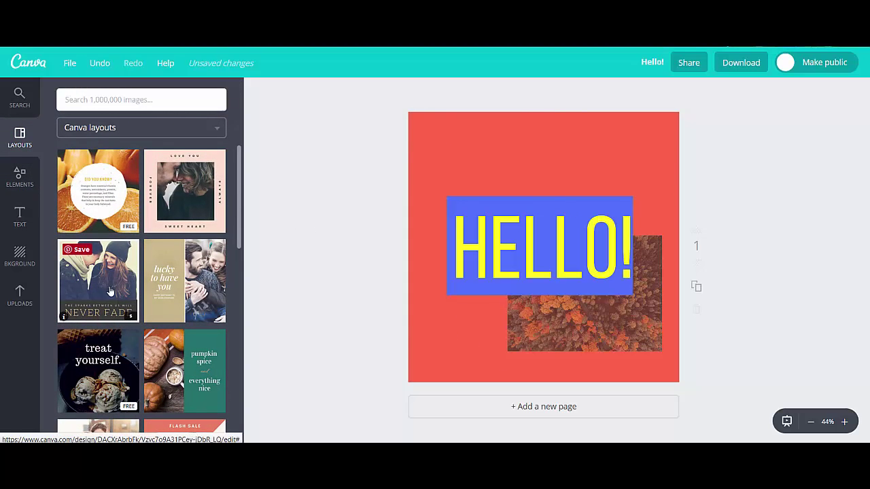
{"action": "scroll", "coordinate": [119, 294], "scroll_direction": "down", "scroll_amount": 1}
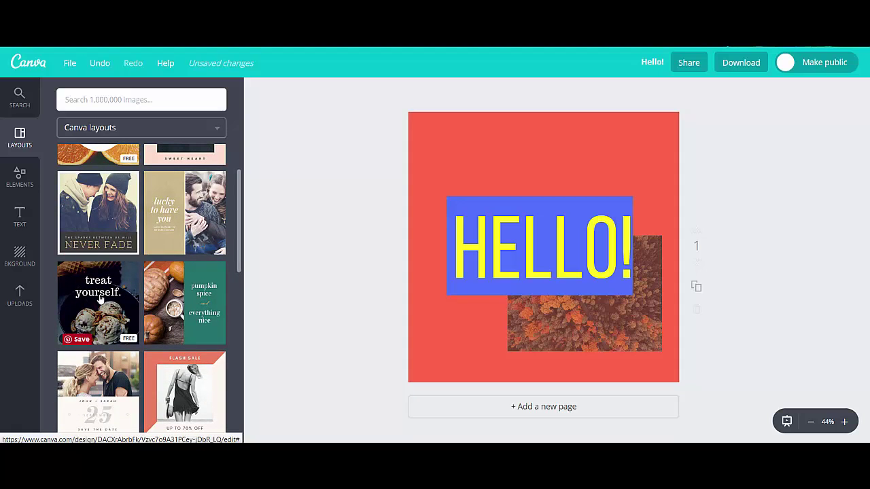
{"action": "scroll", "coordinate": [102, 299], "scroll_direction": "up", "scroll_amount": 1}
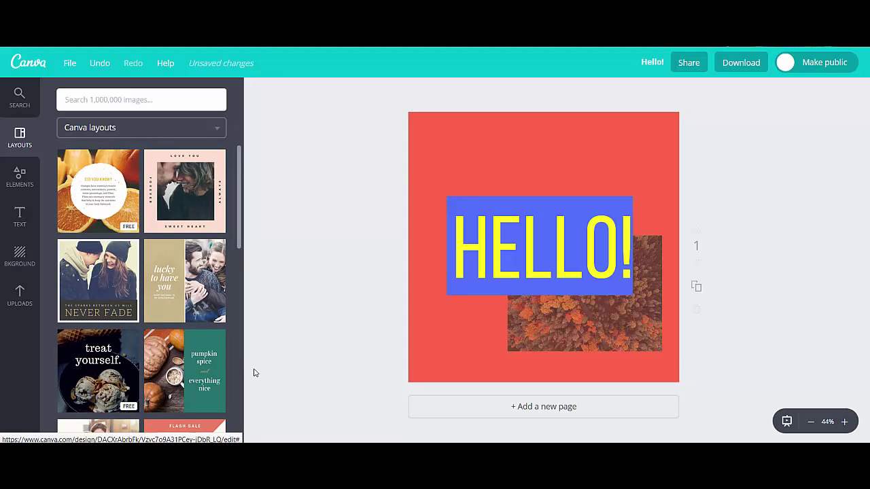
Check the Hello! title unchanged, then download the design as PNG (Recommended)
{"action": "left_click", "coordinate": [651, 63]}
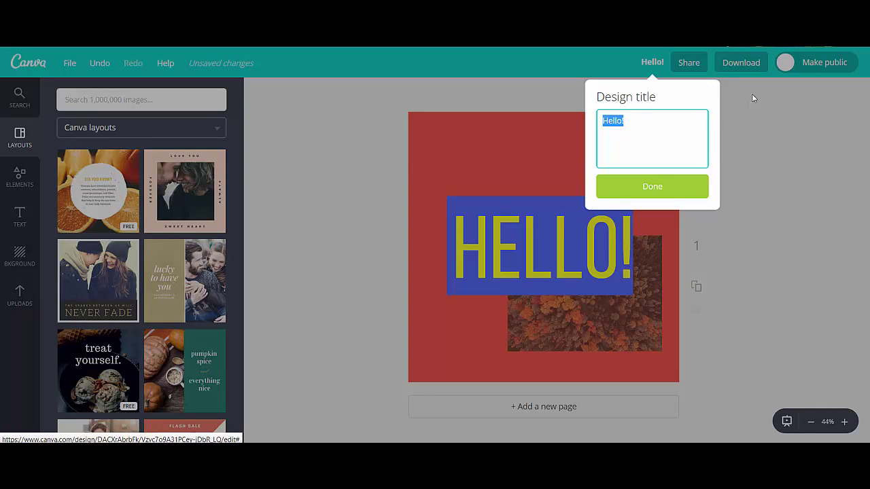
{"action": "left_click", "coordinate": [752, 63]}
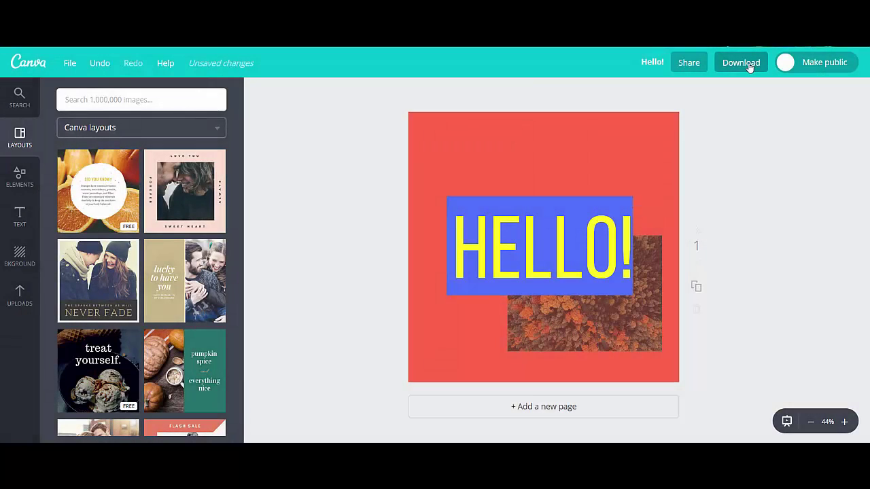
{"action": "left_click", "coordinate": [748, 64]}
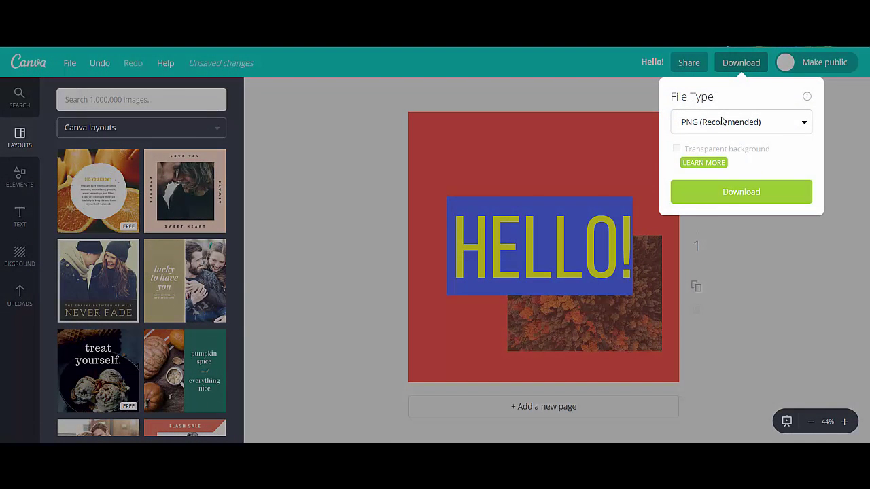
{"action": "left_click", "coordinate": [720, 123]}
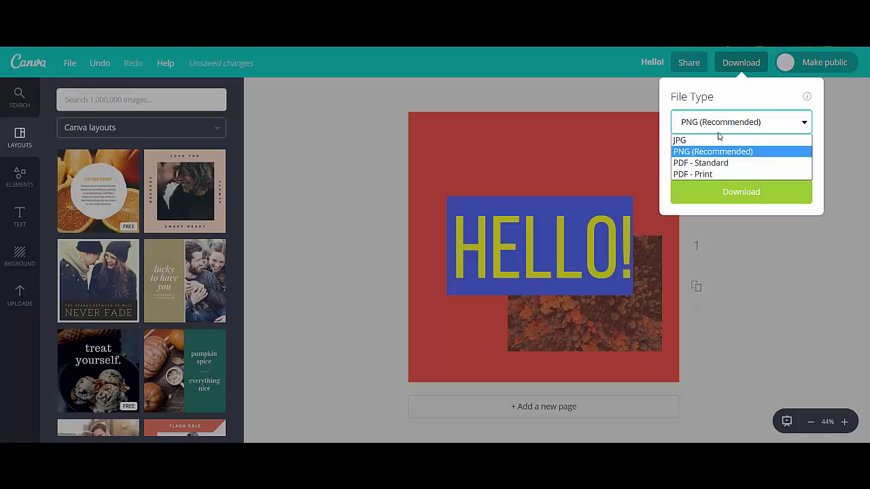
{"action": "left_click", "coordinate": [735, 255]}
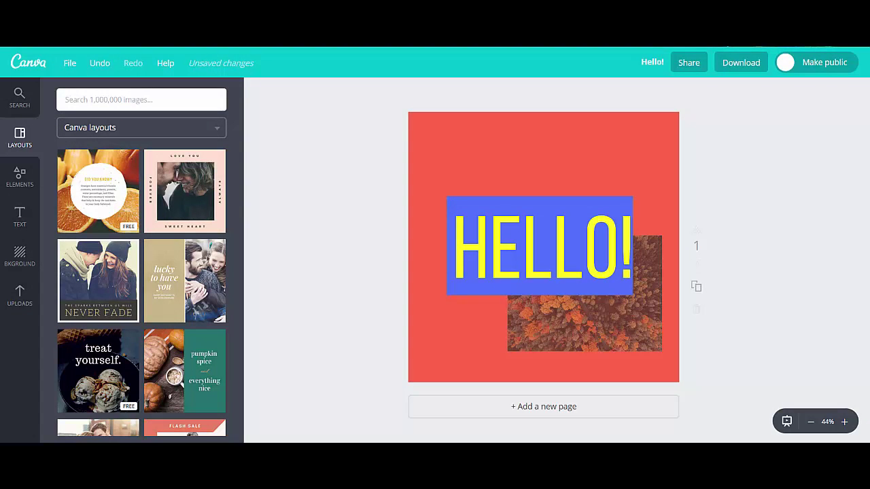
Leave the editor via the Leave Page prompt and view All your designs
{"action": "key", "text": "F5"}
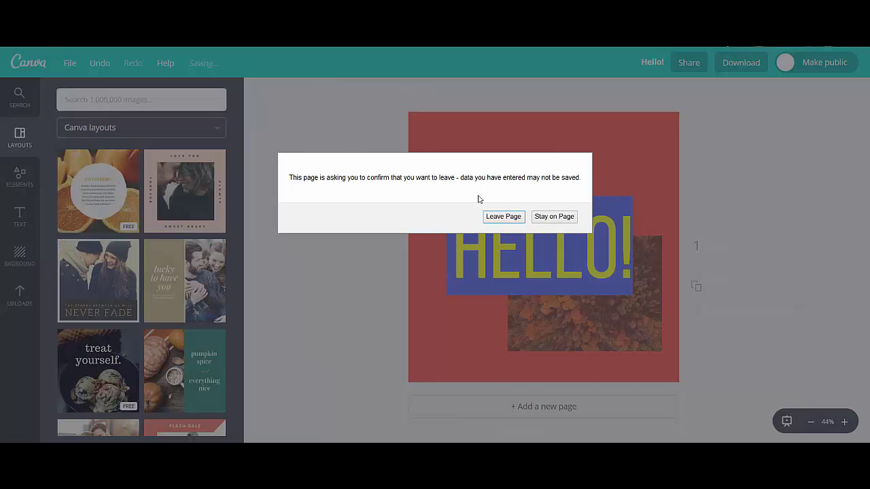
{"action": "left_click", "coordinate": [489, 217]}
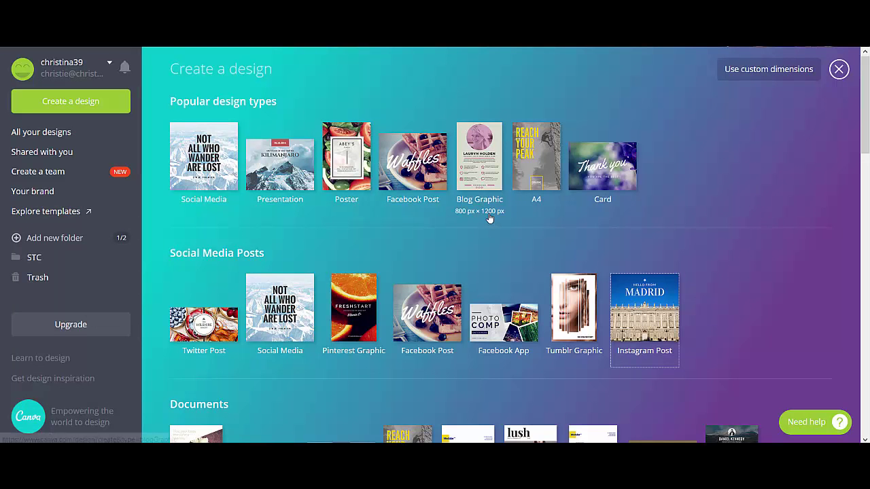
{"action": "left_click", "coordinate": [40, 131]}
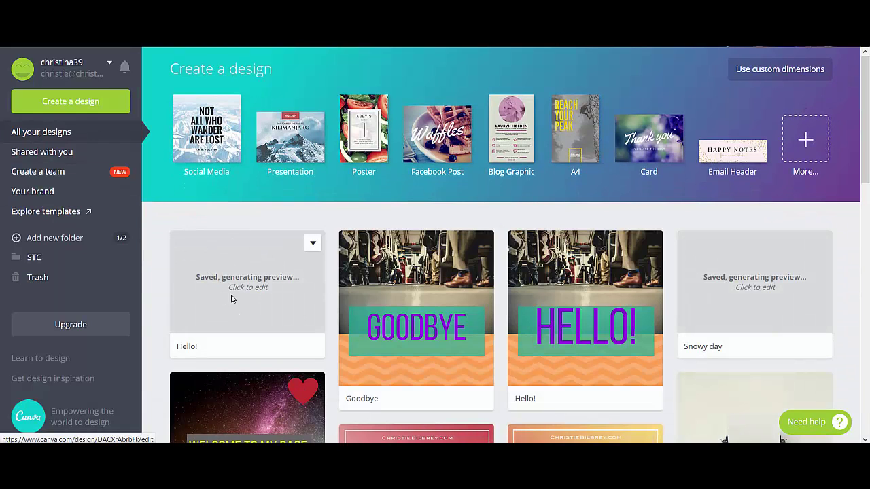
Make a copy of the Hello! design and title the copy Goodbye
{"action": "left_click", "coordinate": [313, 245]}
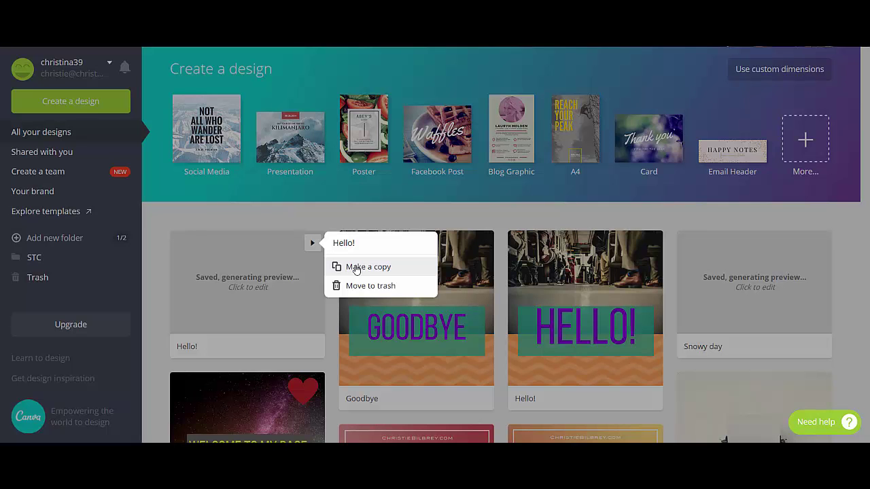
{"action": "left_click", "coordinate": [355, 267]}
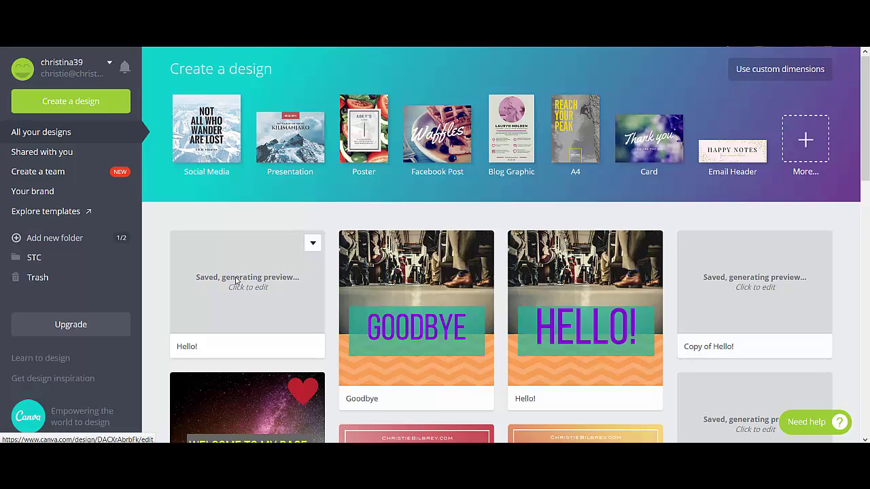
{"action": "left_click", "coordinate": [700, 348]}
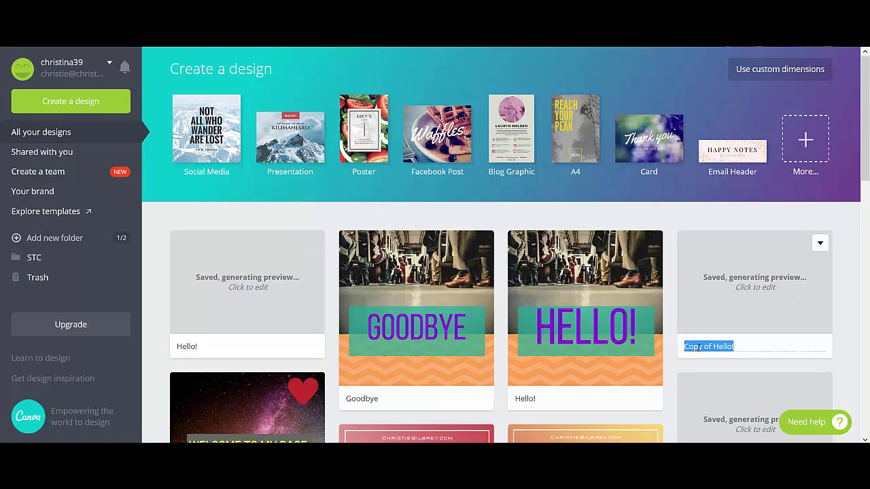
{"action": "type", "text": "Goodbye"}
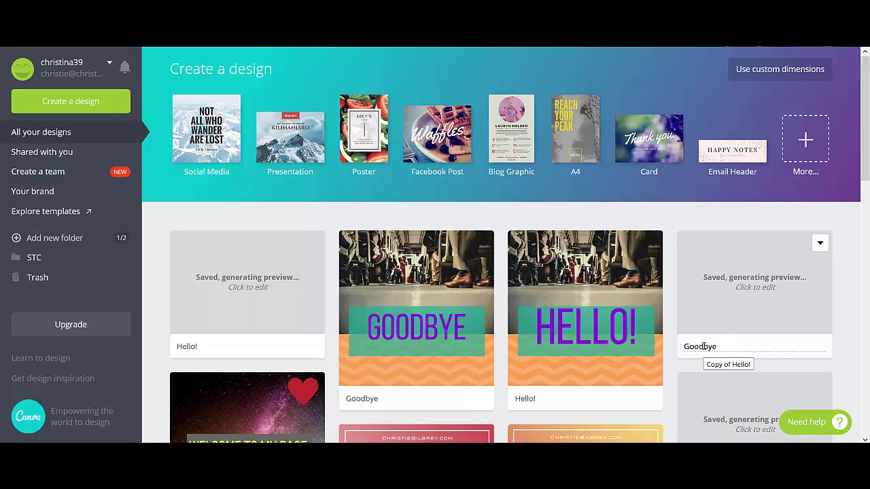
{"action": "key", "text": "Return"}
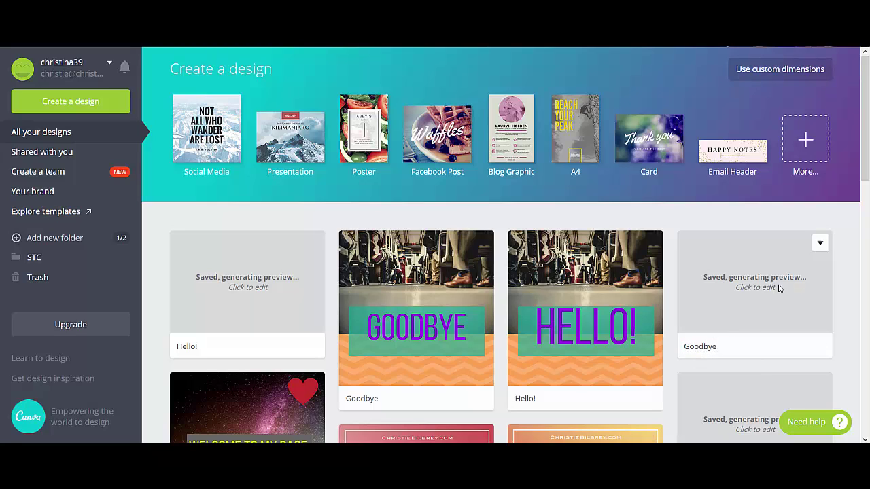
{"action": "left_click", "coordinate": [743, 295]}
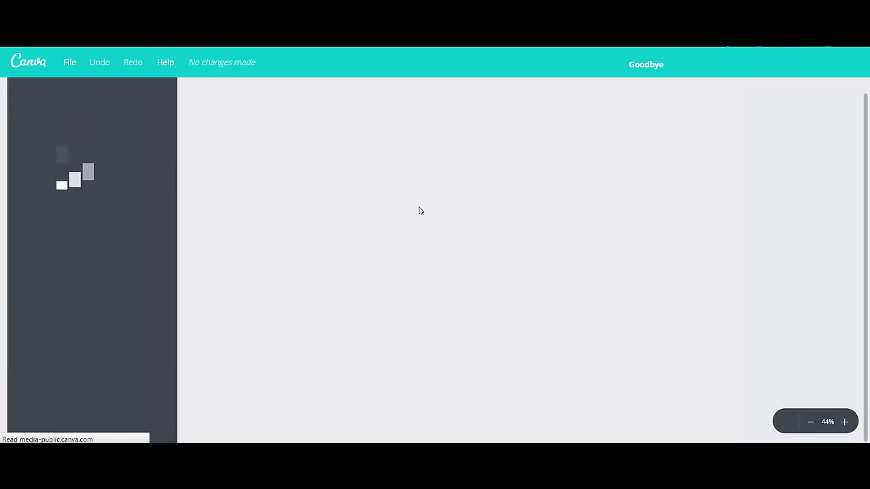